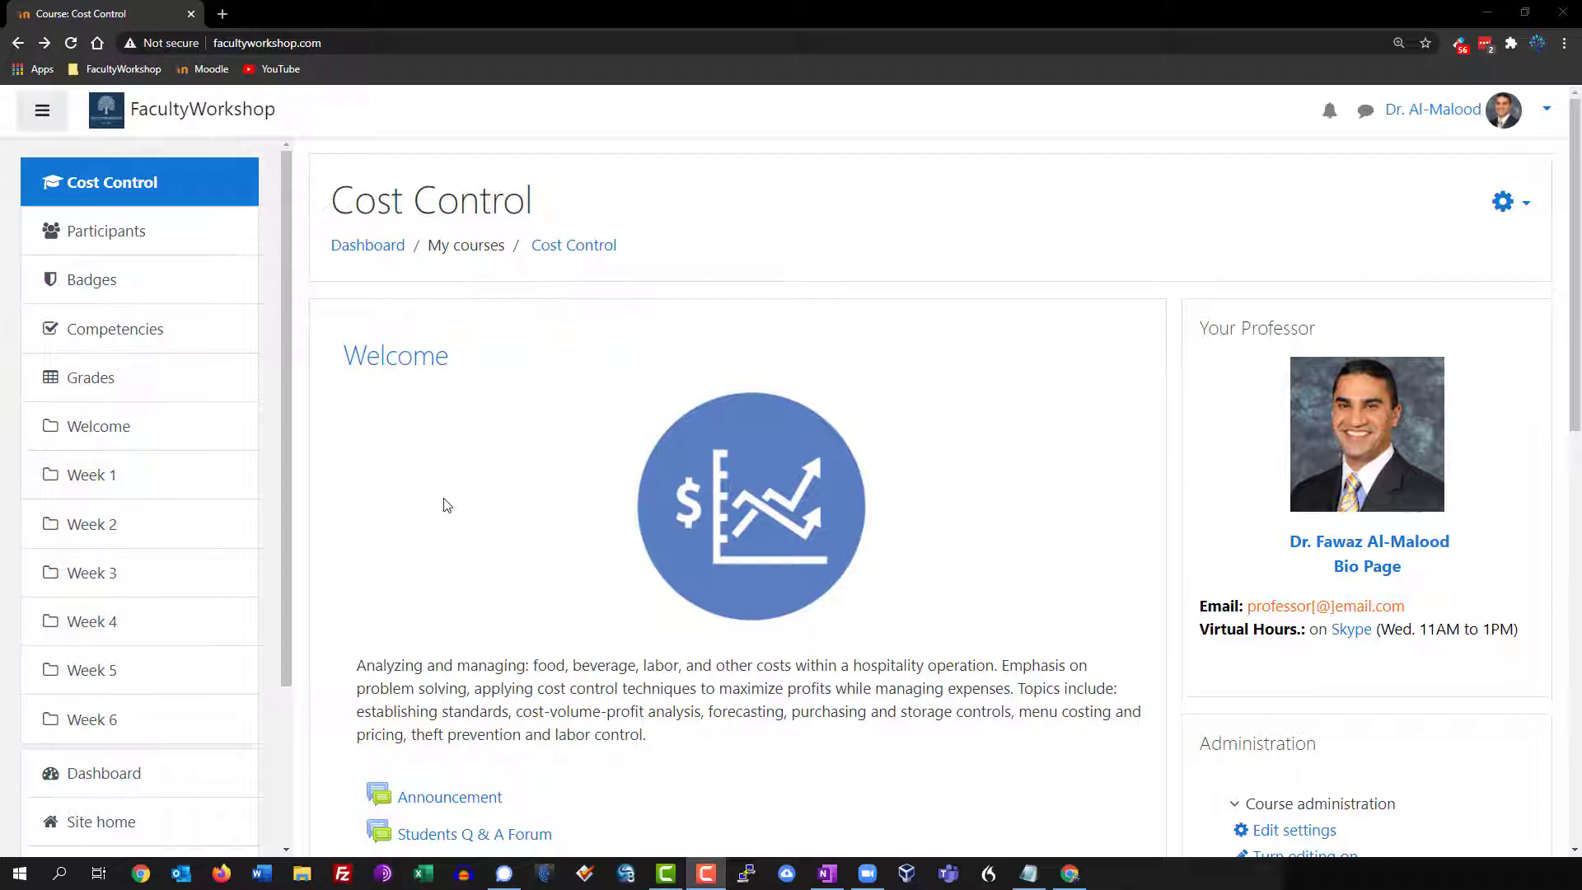
# Open the Cost Control grader report and scroll across the Headshot, Profile and homework score columns
pyautogui.click(92, 384)
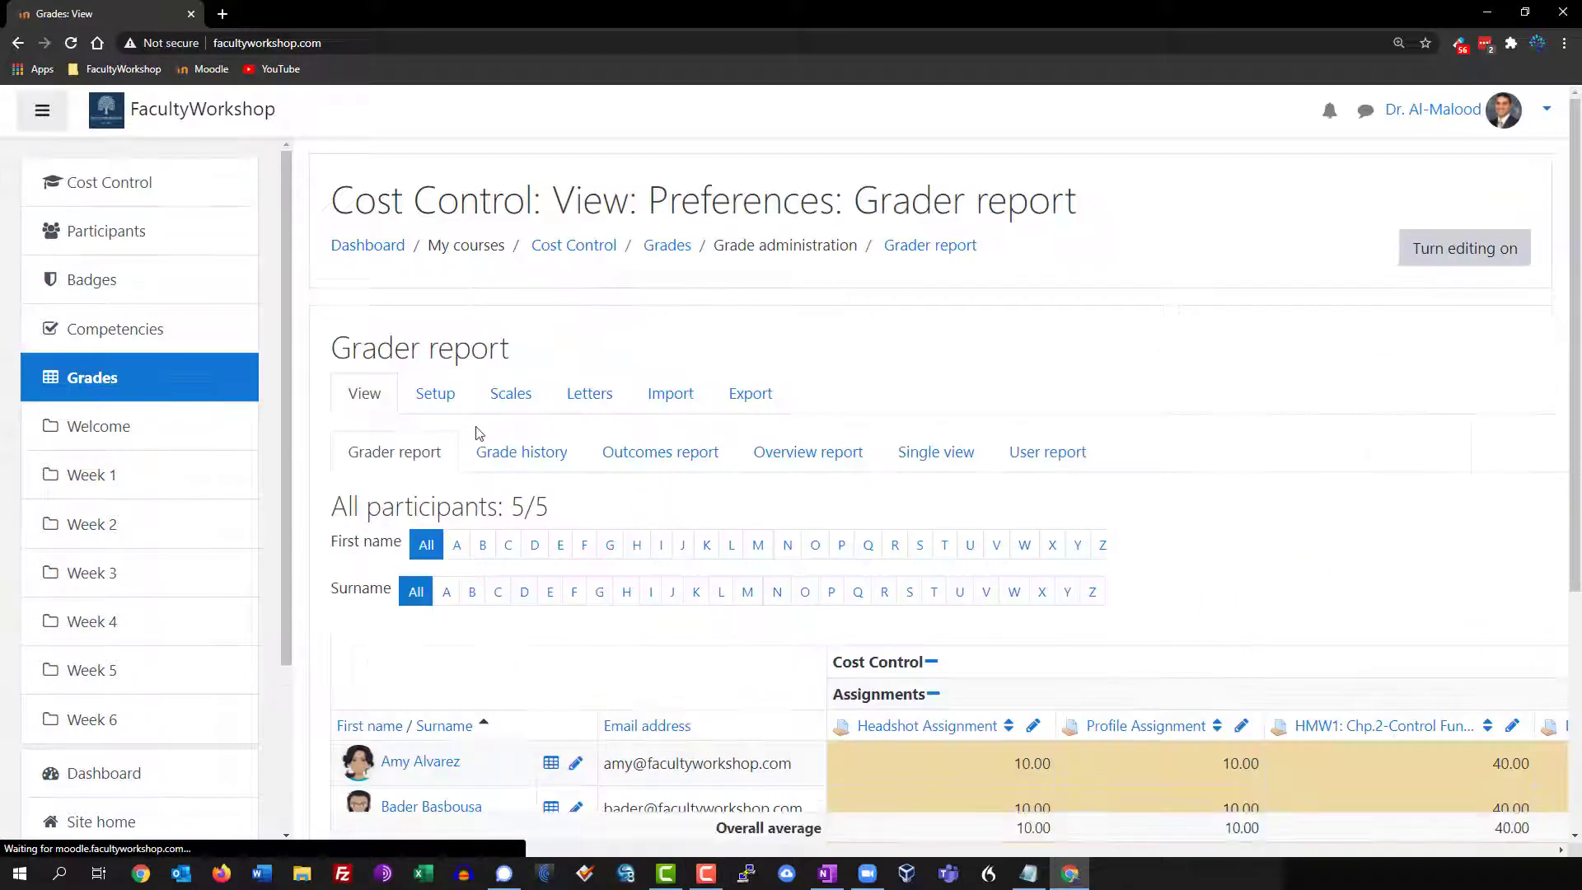
pyautogui.scroll(-2, 653, 462)
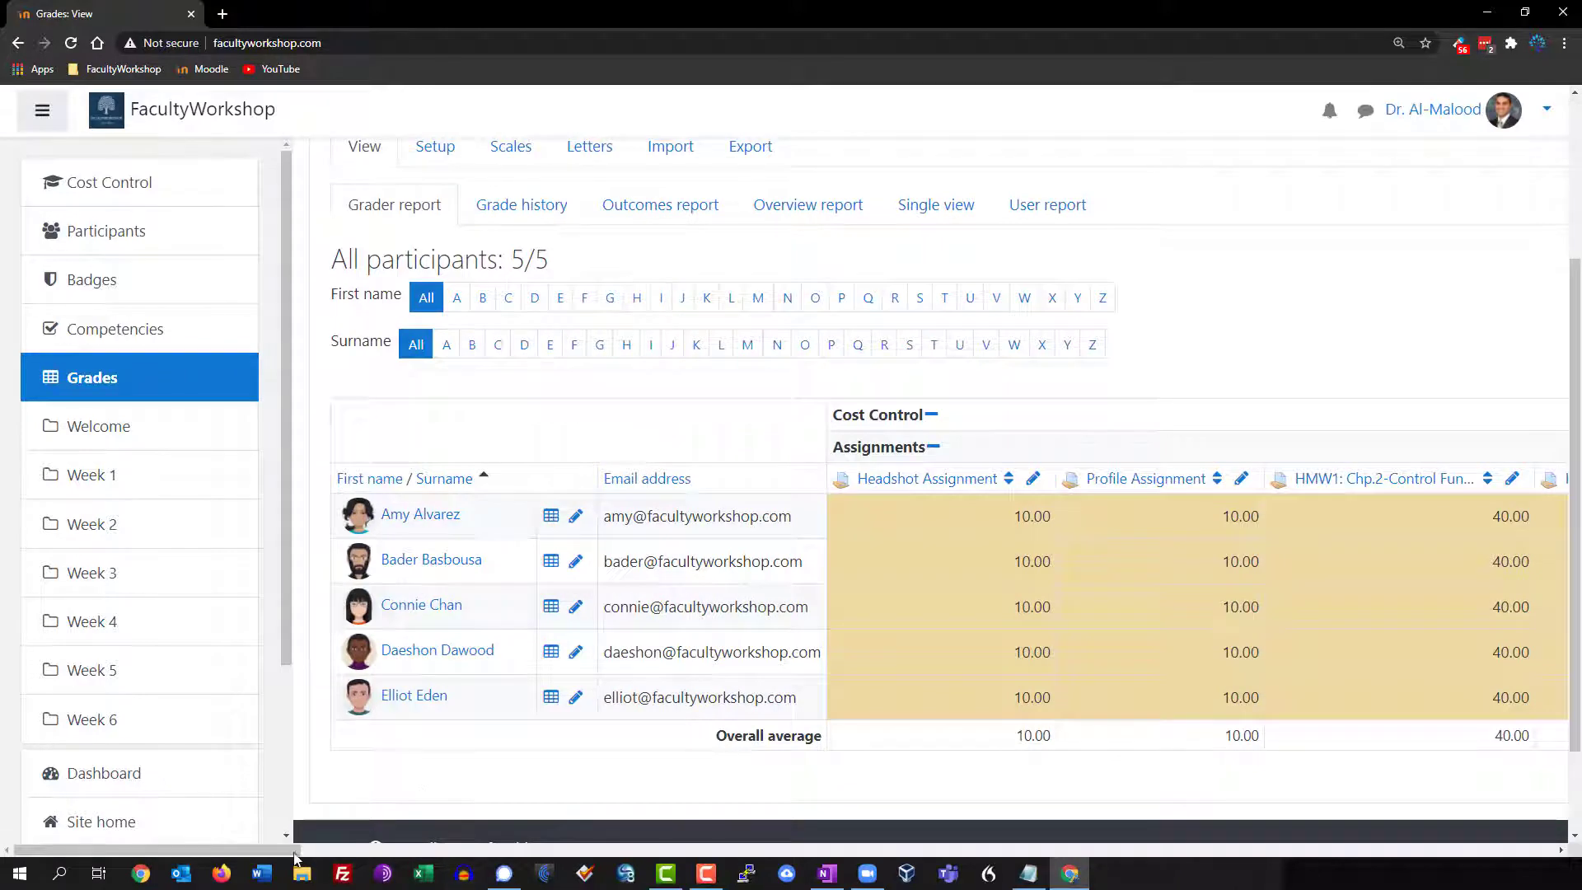
pyautogui.moveTo(294, 851); pyautogui.dragTo(391, 857)
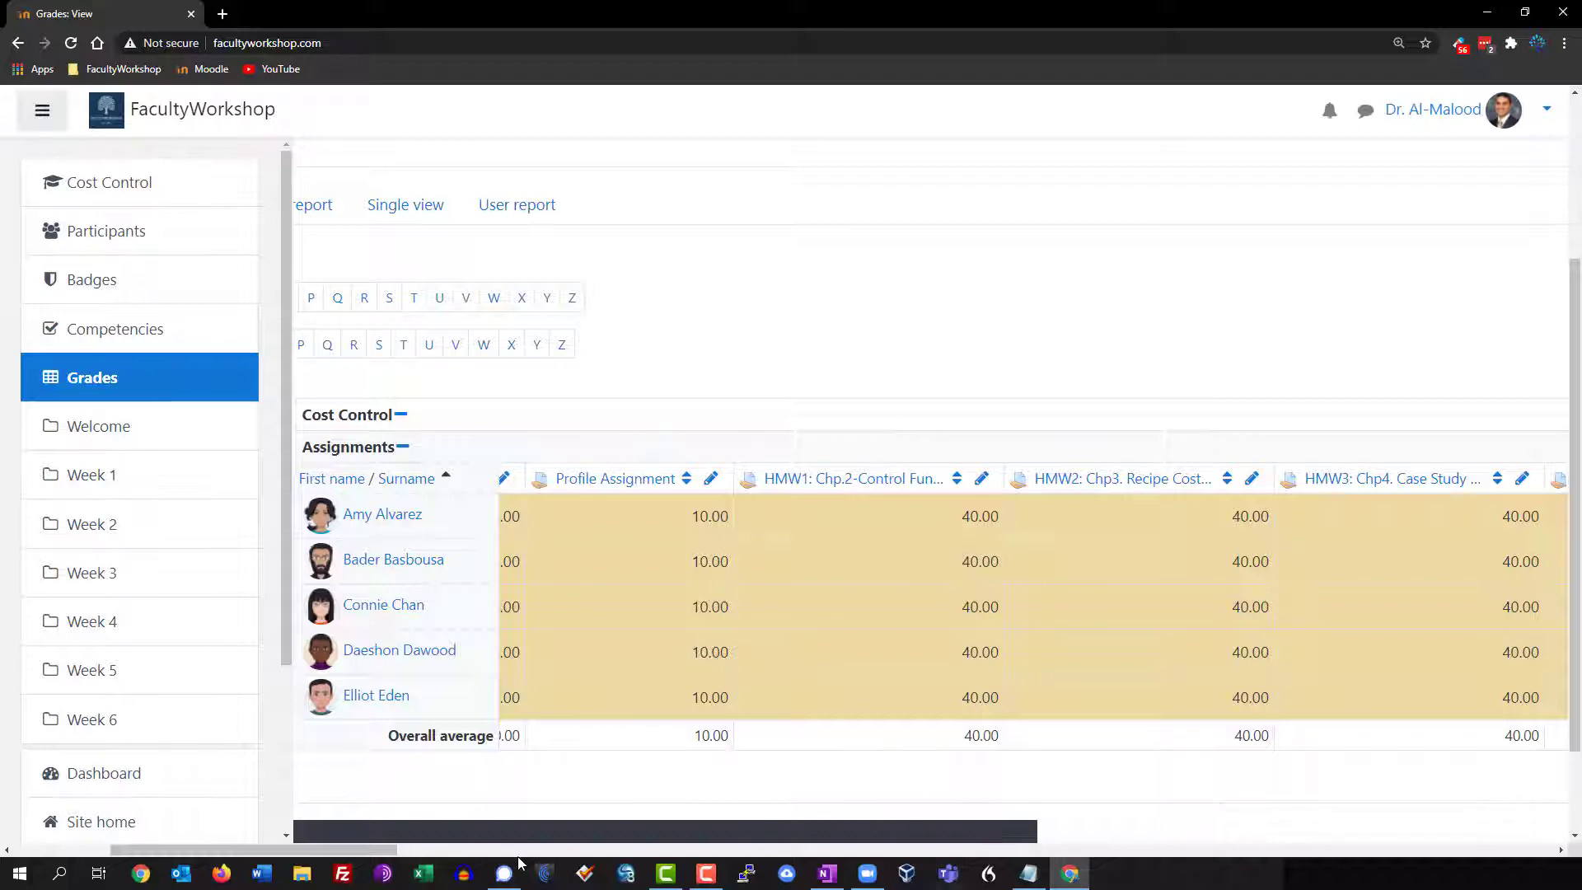
pyautogui.moveTo(359, 853); pyautogui.dragTo(304, 849)
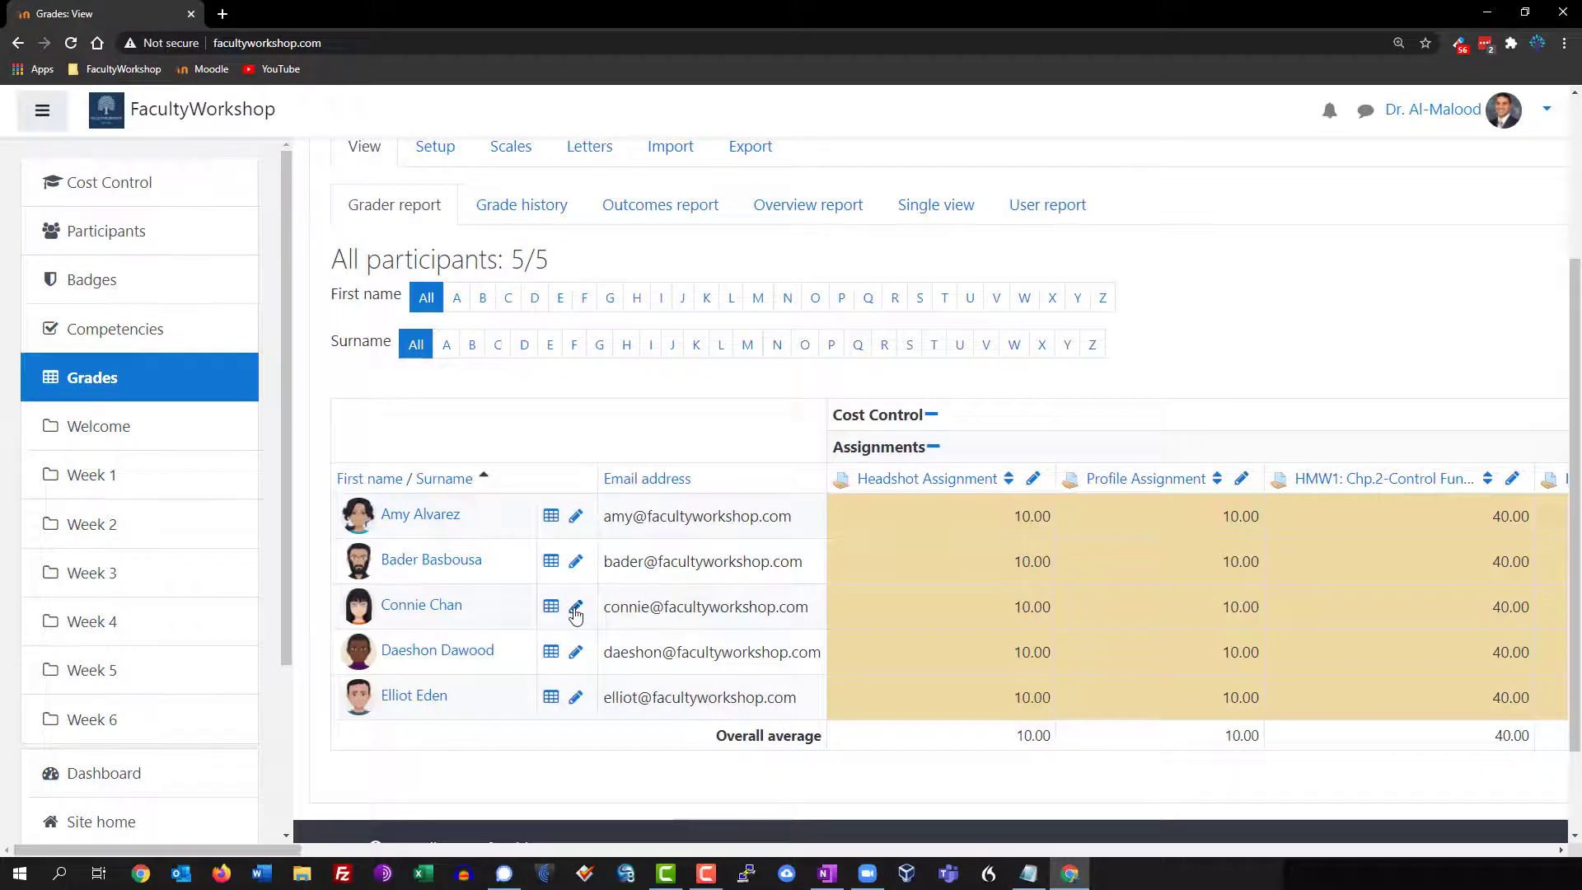
pyautogui.scroll(1, 575, 614)
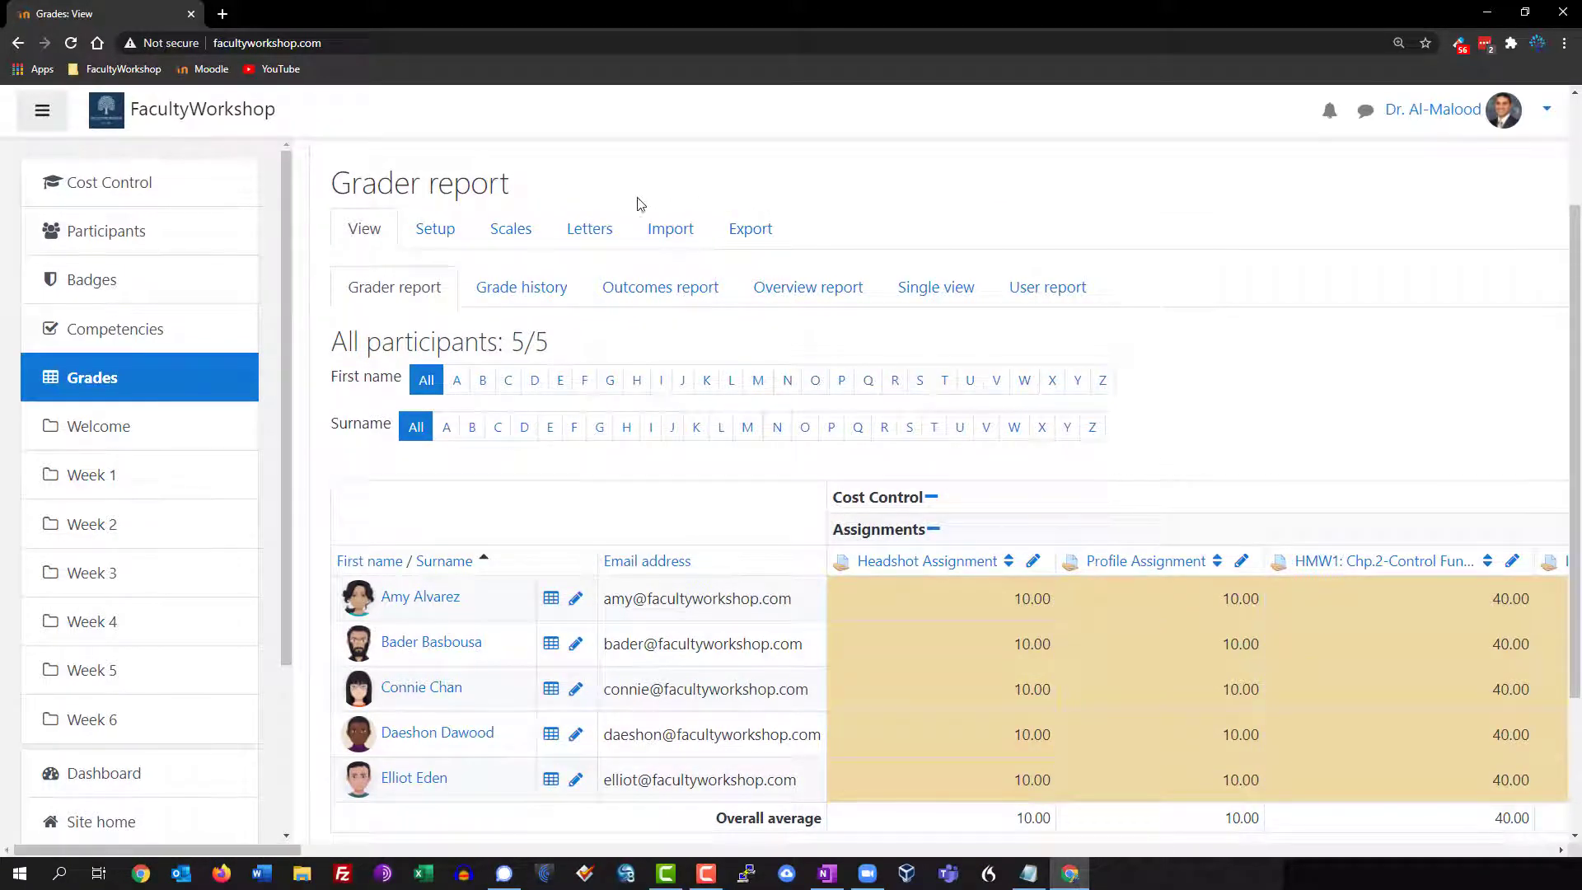
# View the Letters page showing the default boundaries from A (93–100 %) down to F (0–59.99 %)
pyautogui.click(602, 246)
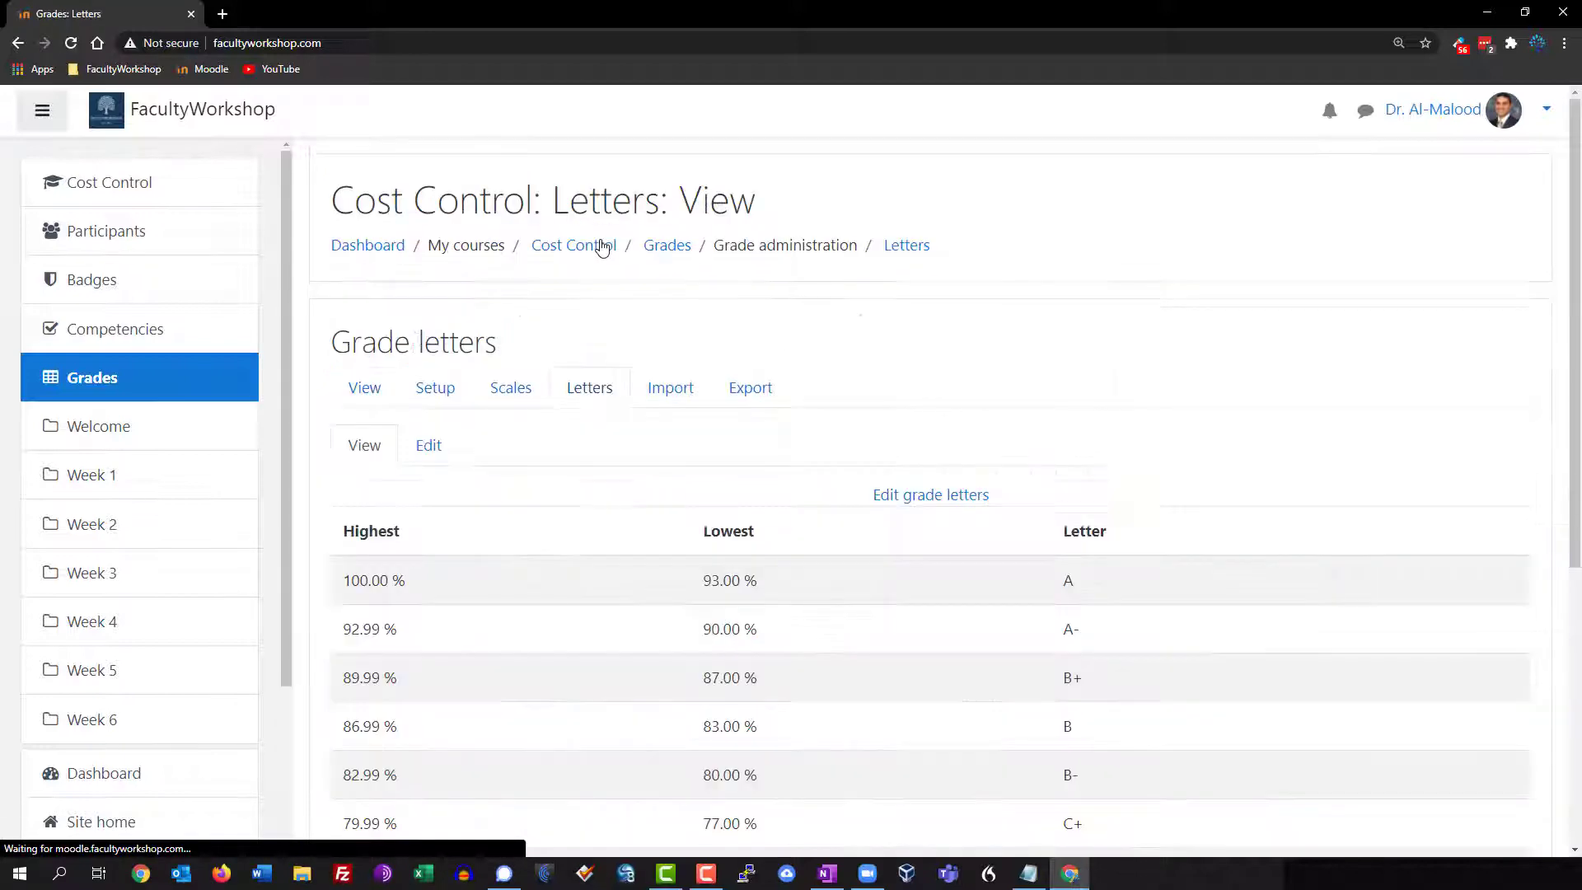
pyautogui.scroll(-4, 906, 297)
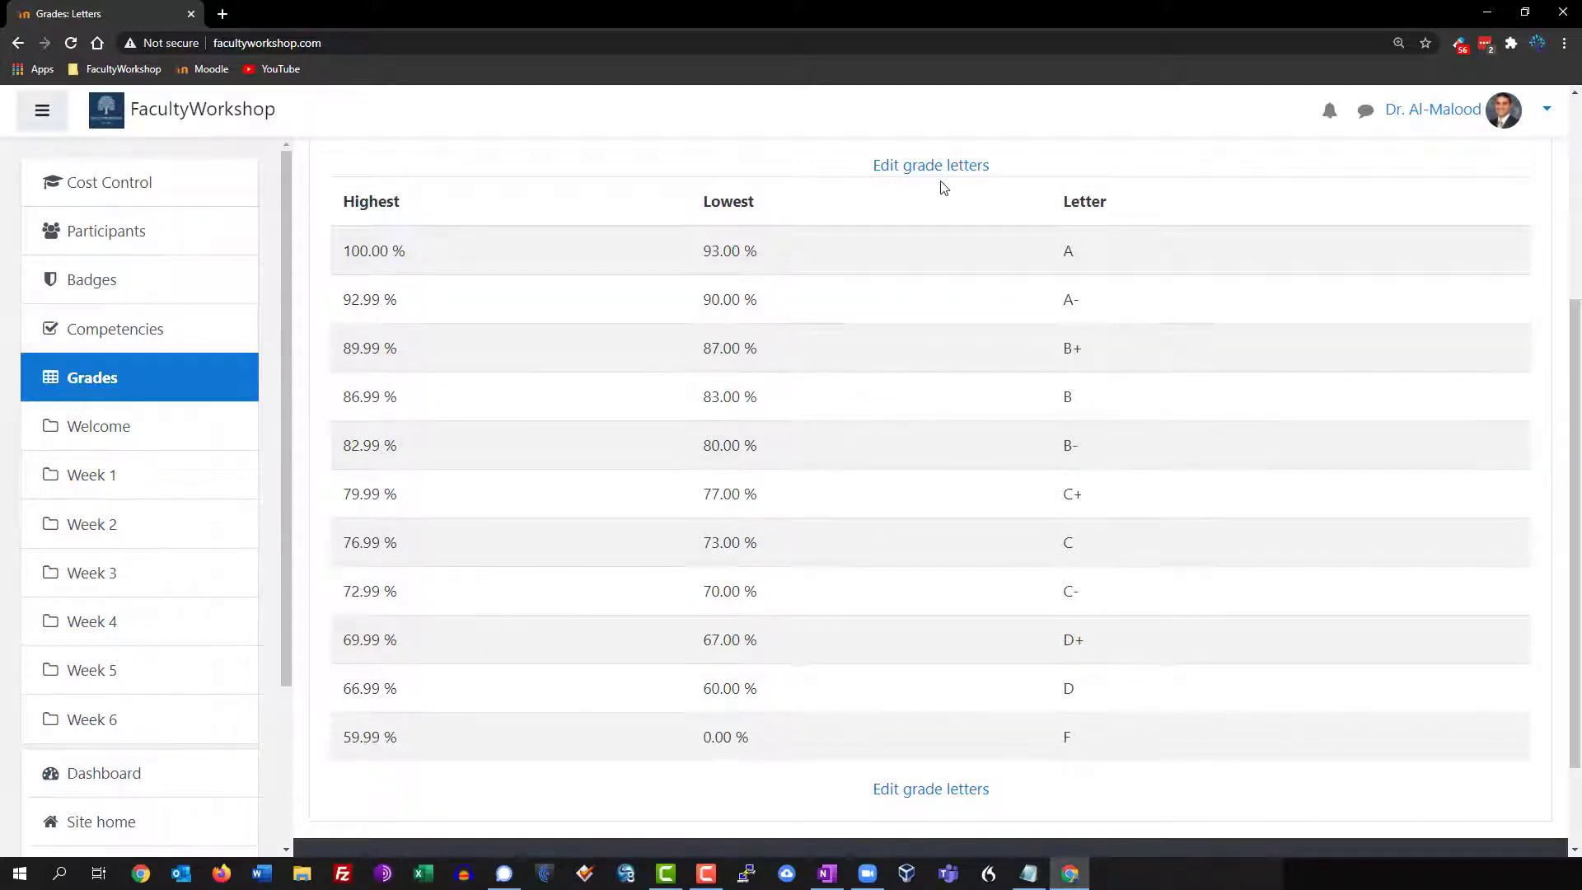
# Override site defaults, set A to 89 and B to 79, and clear the A- and B+ boundaries
pyautogui.click(919, 165)
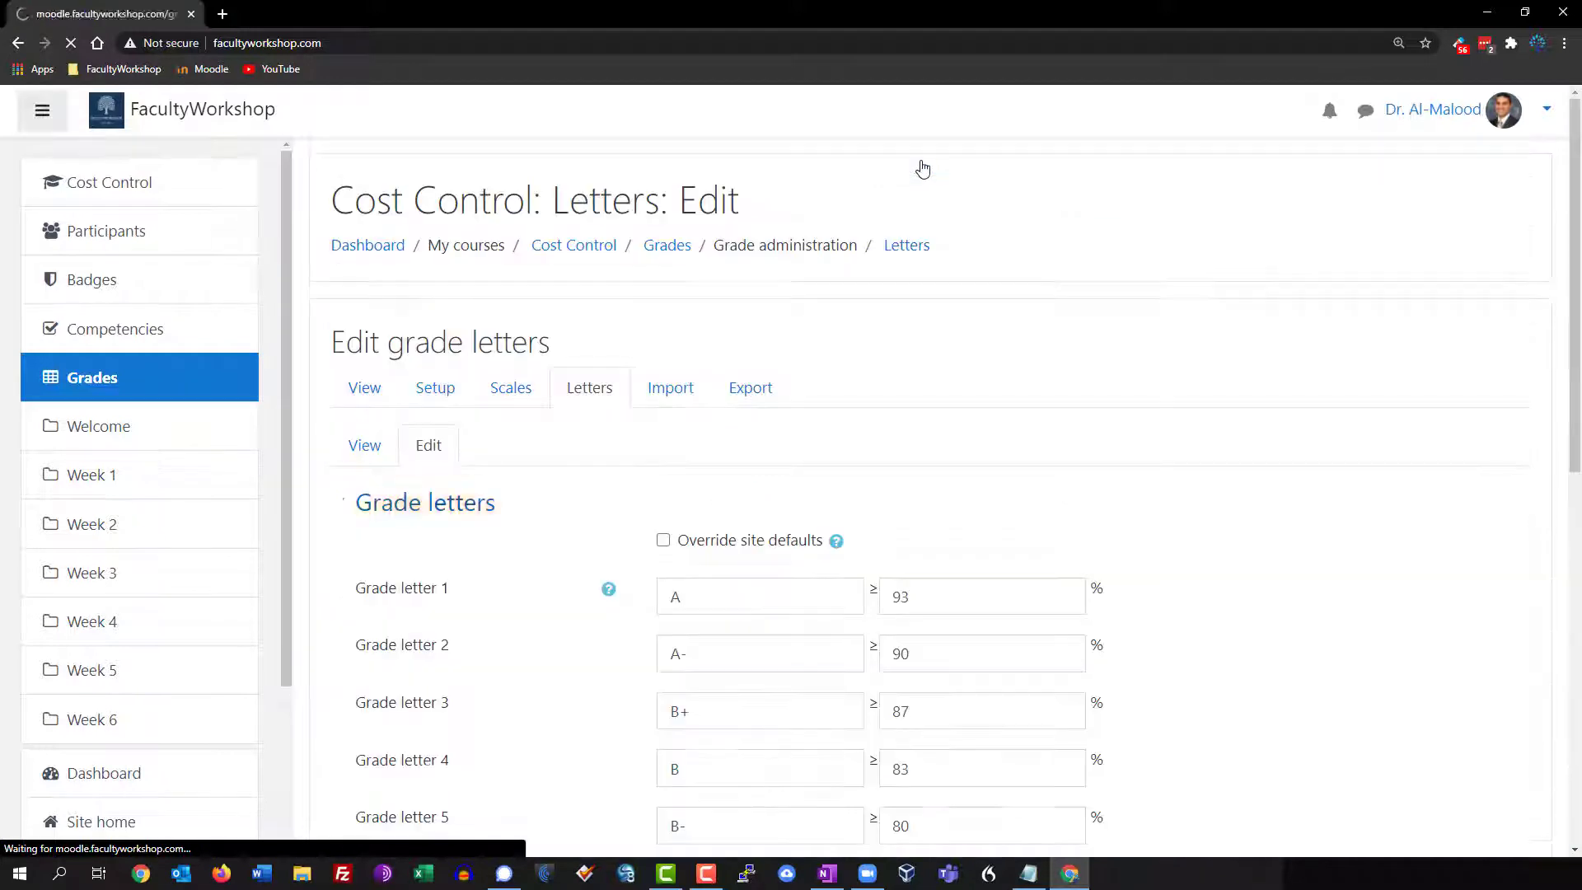
pyautogui.scroll(-4, 1056, 307)
pyautogui.click(664, 210)
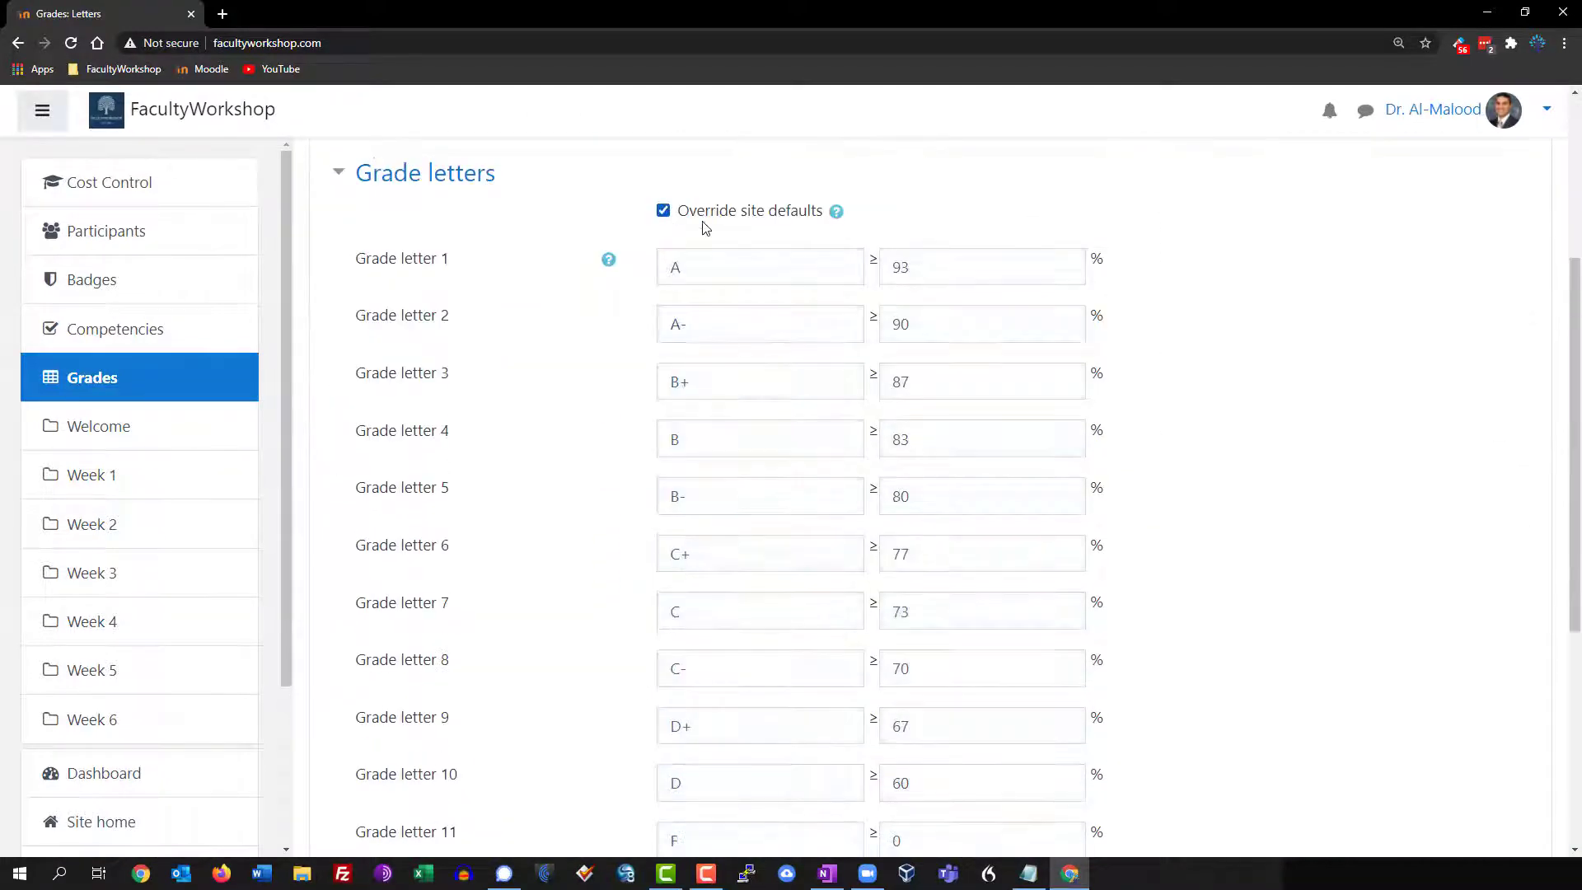
pyautogui.moveTo(893, 268); pyautogui.dragTo(909, 267)
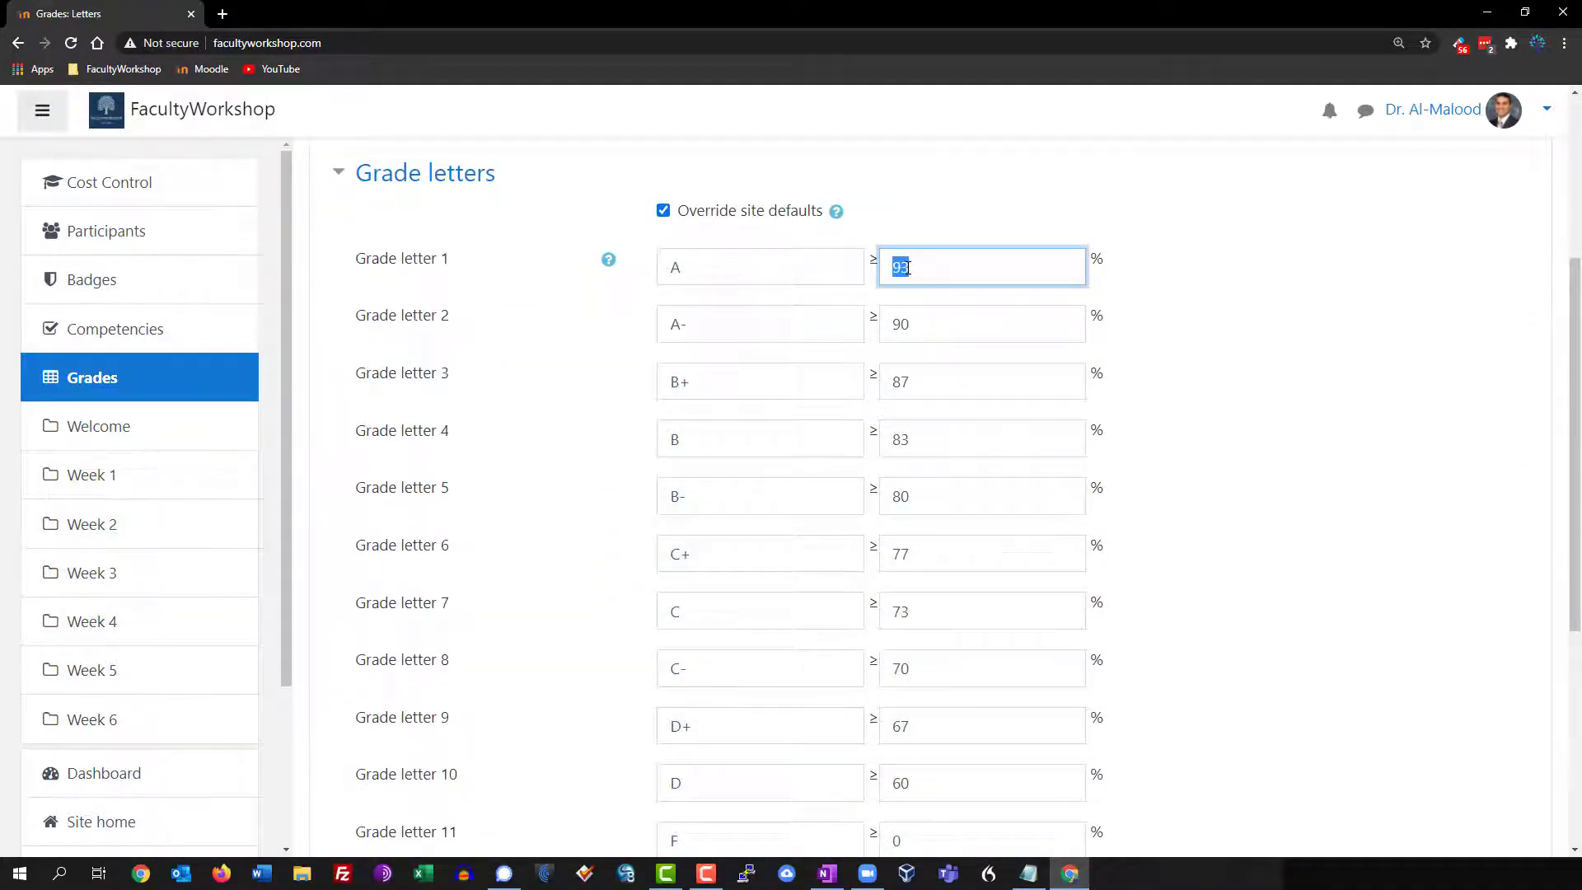
pyautogui.write('8')
pyautogui.moveTo(932, 328); pyautogui.dragTo(820, 329)
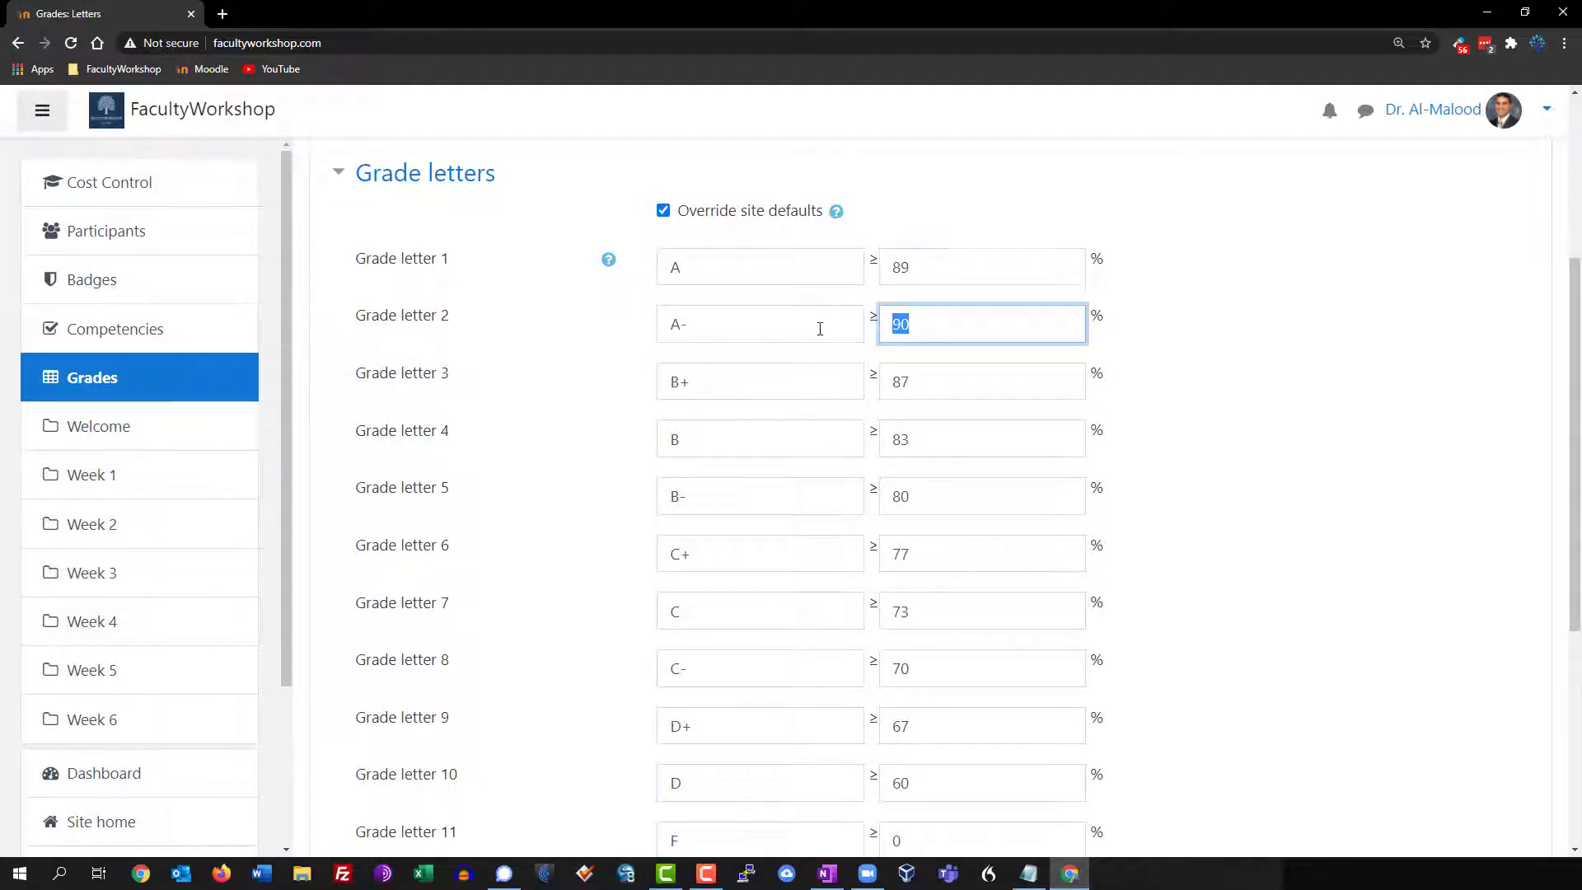
pyautogui.press('BackSpace')
pyautogui.moveTo(915, 375); pyautogui.dragTo(865, 375)
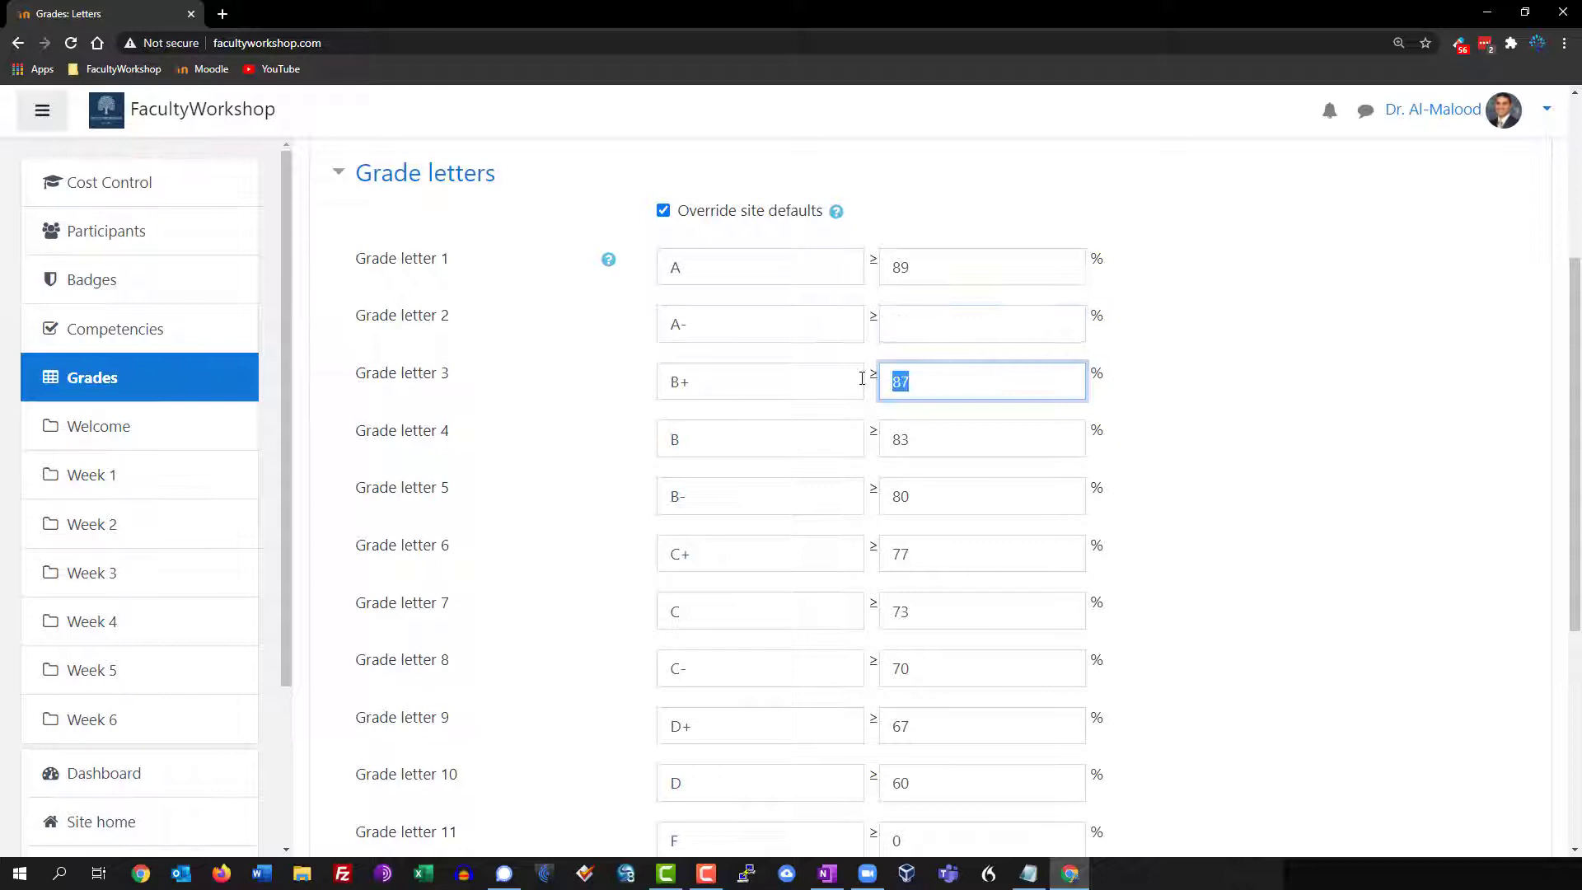
pyautogui.press('BackSpace')
pyautogui.moveTo(920, 438); pyautogui.dragTo(881, 439)
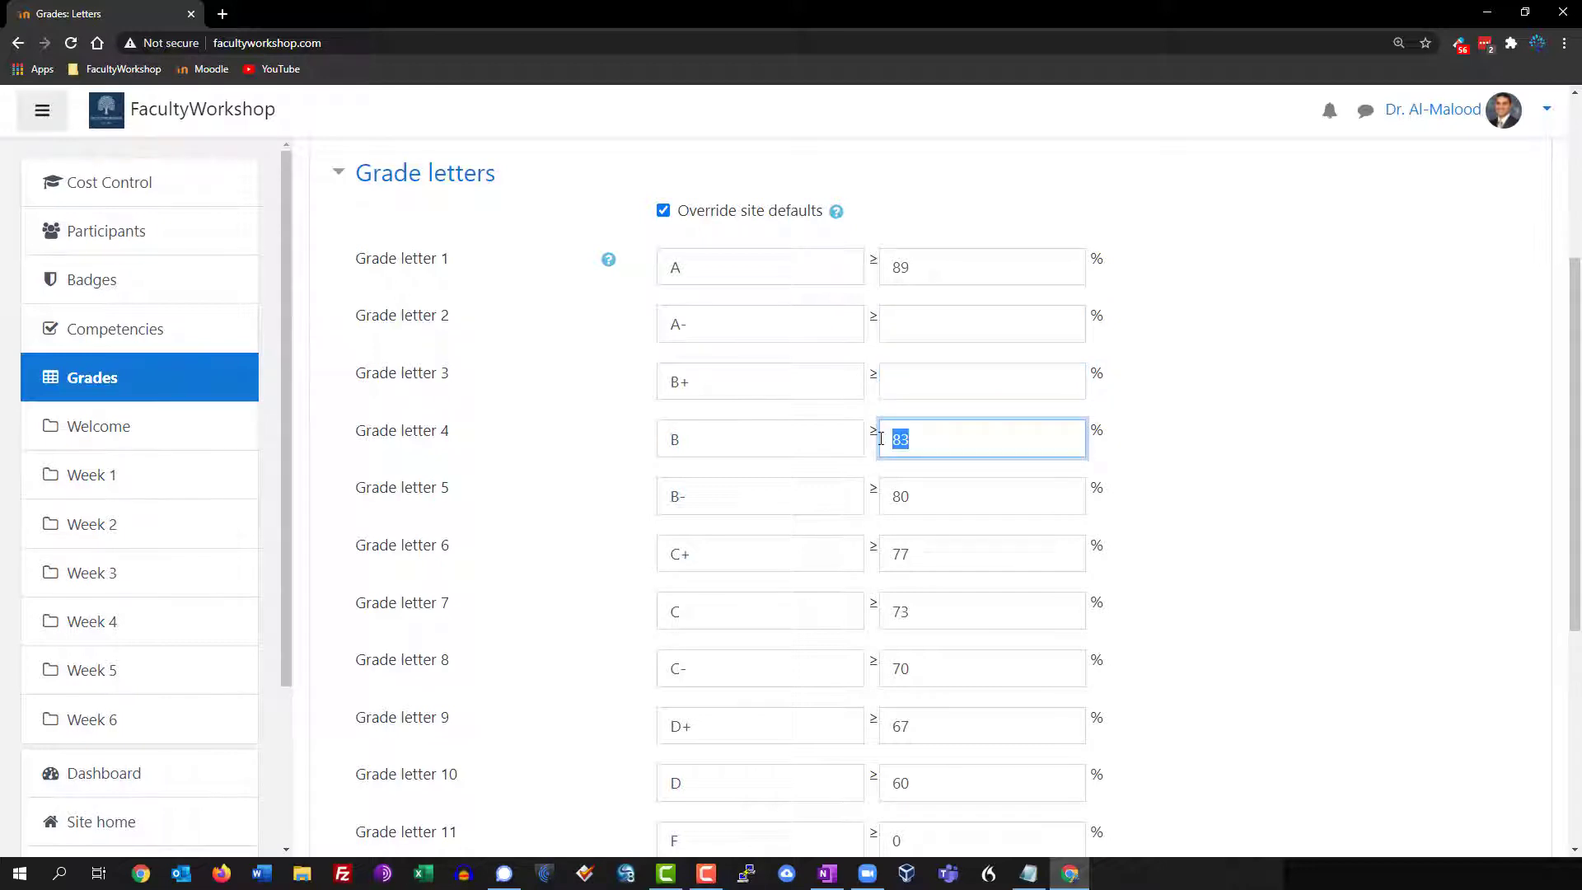
pyautogui.write('79')
# Set C to 69 and D to 59, clearing the B-, C+, C- and D+ boundaries
pyautogui.scroll(-1, 965, 449)
pyautogui.doubleClick(901, 415)
pyautogui.press('BackSpace')
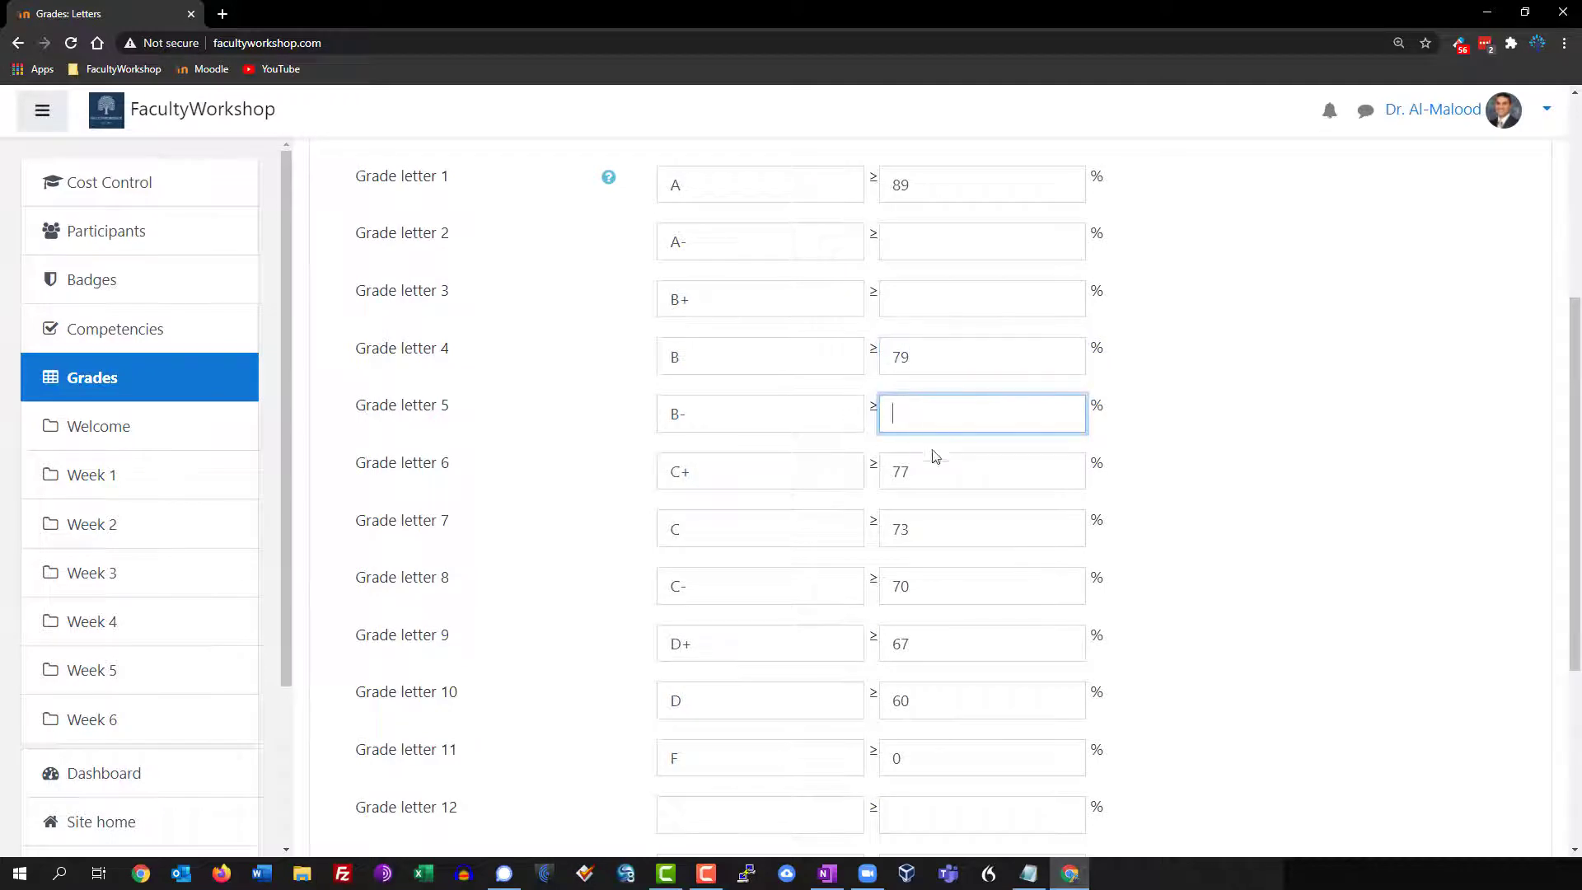
pyautogui.moveTo(923, 472); pyautogui.dragTo(880, 476)
pyautogui.press('BackSpace')
pyautogui.moveTo(917, 530); pyautogui.dragTo(875, 531)
pyautogui.write('69')
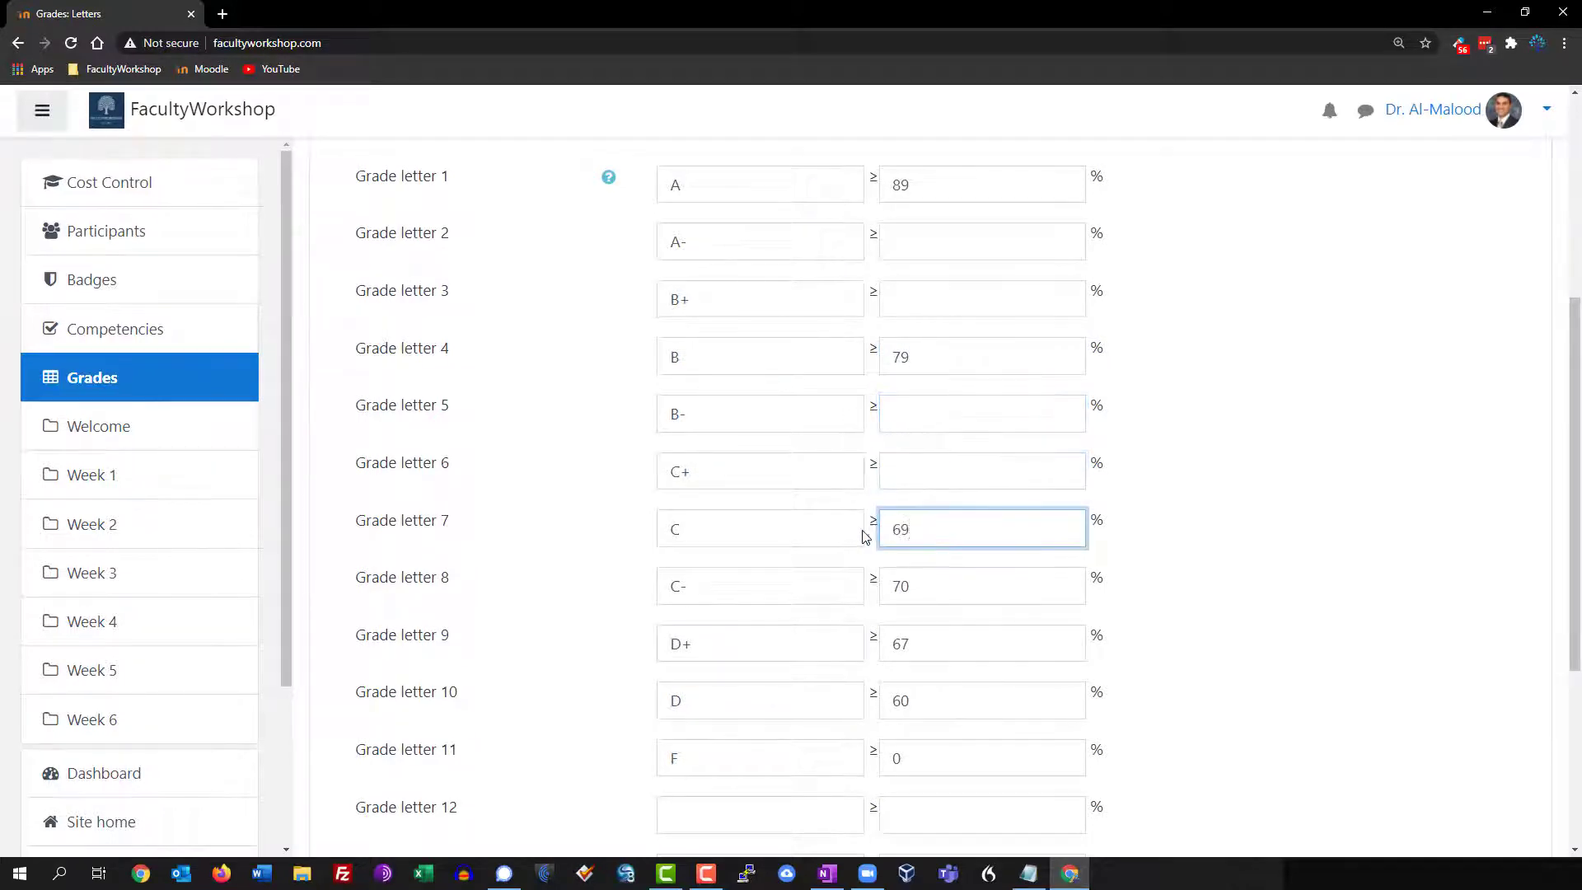
pyautogui.scroll(-2, 921, 423)
pyautogui.doubleClick(902, 422)
pyautogui.press('BackSpace')
pyautogui.moveTo(929, 477); pyautogui.dragTo(882, 480)
pyautogui.press('BackSpace')
pyautogui.moveTo(918, 536); pyautogui.dragTo(874, 531)
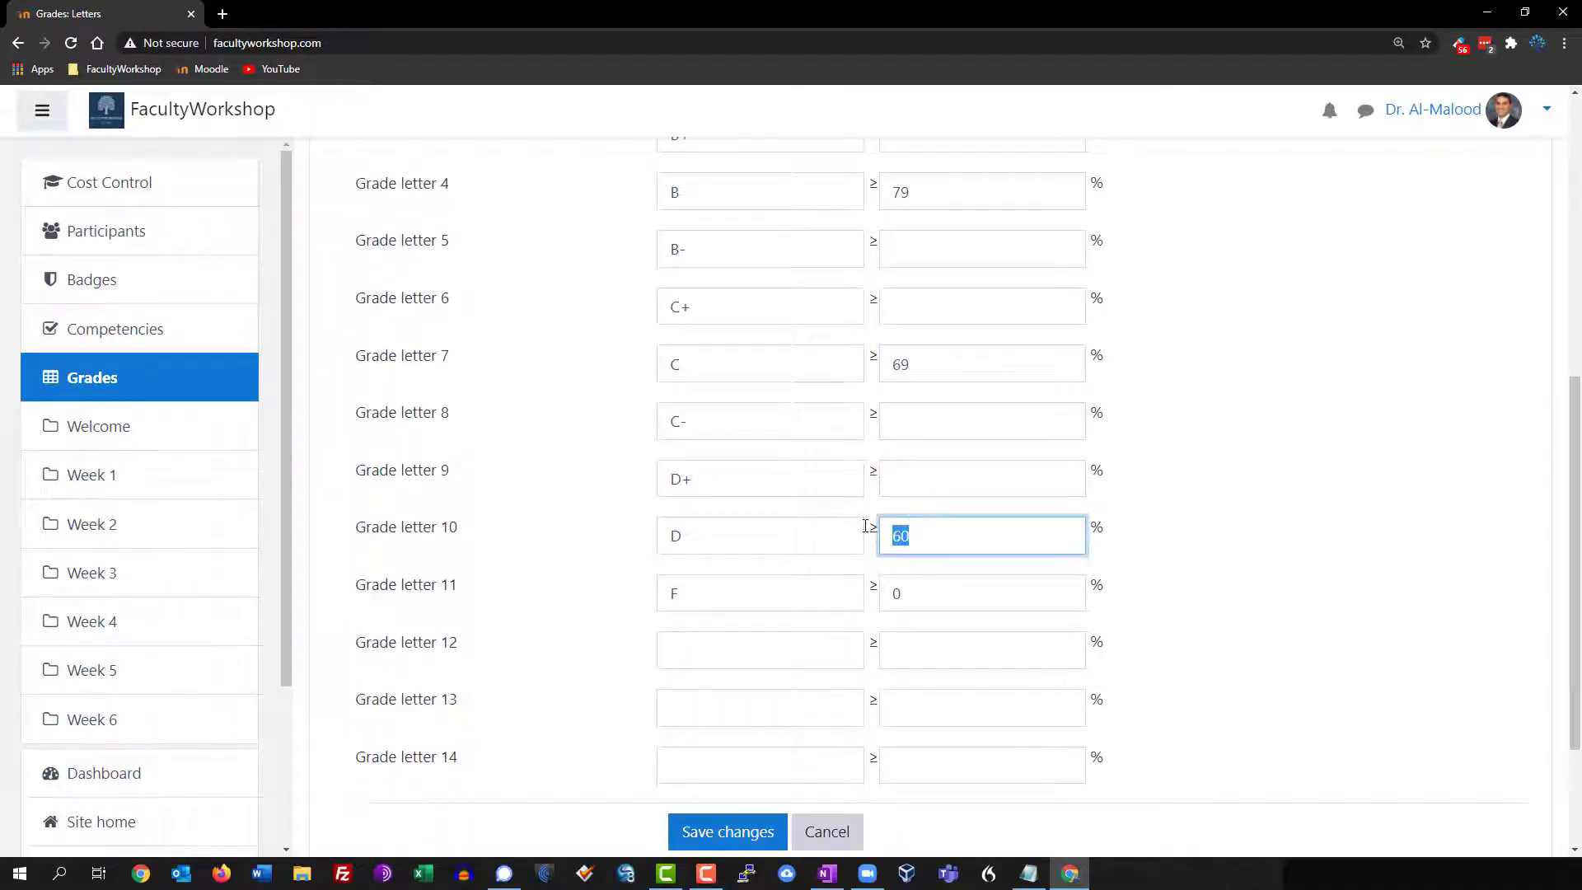
pyautogui.write('59')
# Save the custom grade letters and review the updated A–F table
pyautogui.scroll(-1, 1196, 493)
pyautogui.click(699, 765)
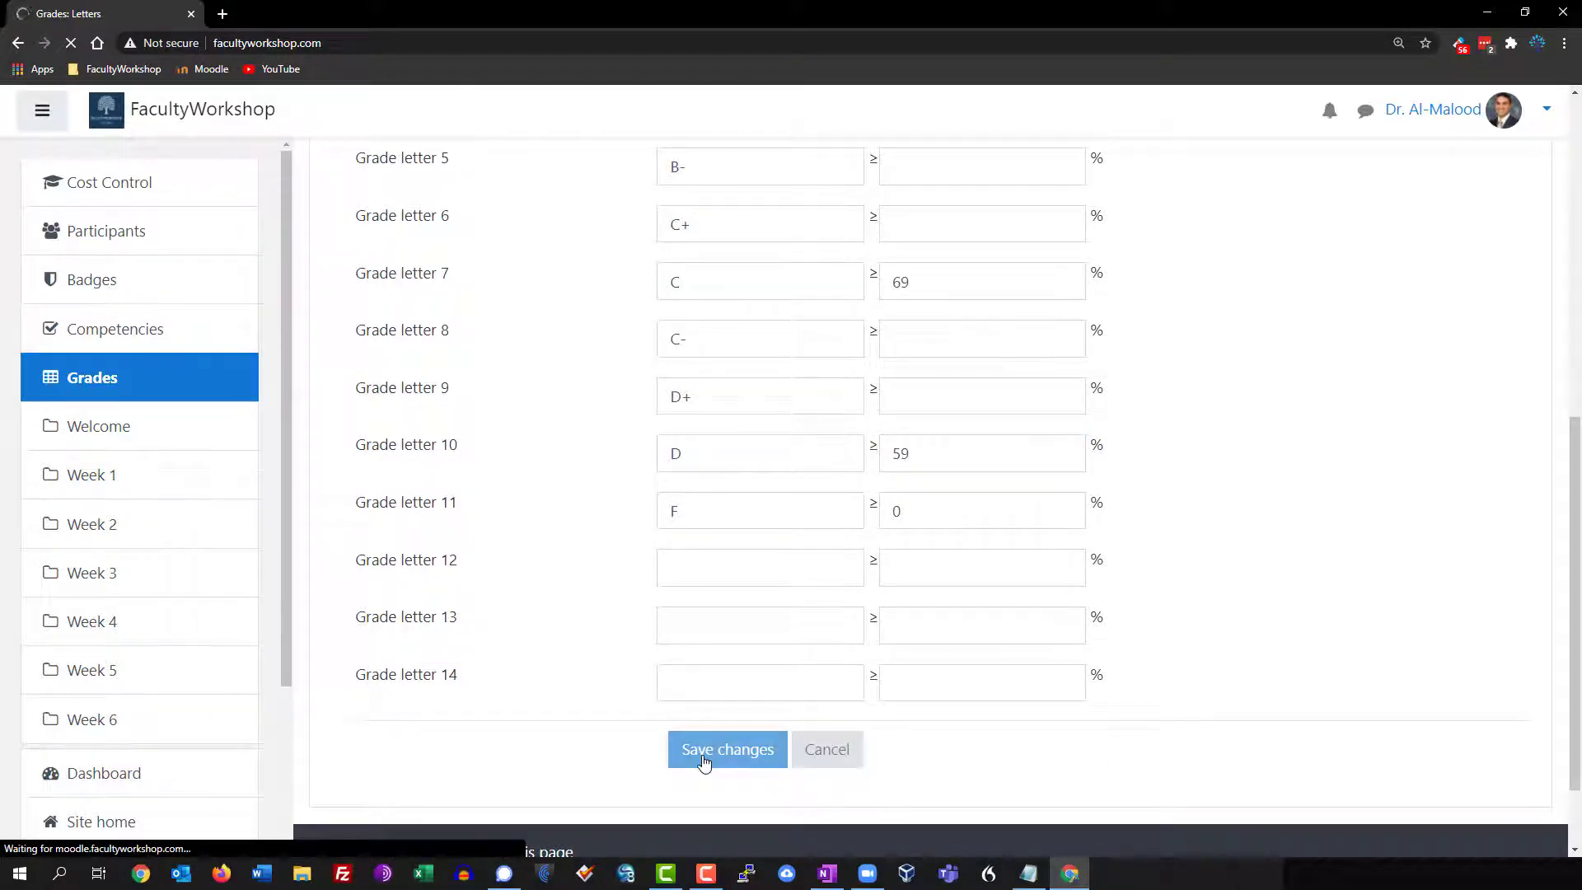
pyautogui.scroll(-3, 1066, 395)
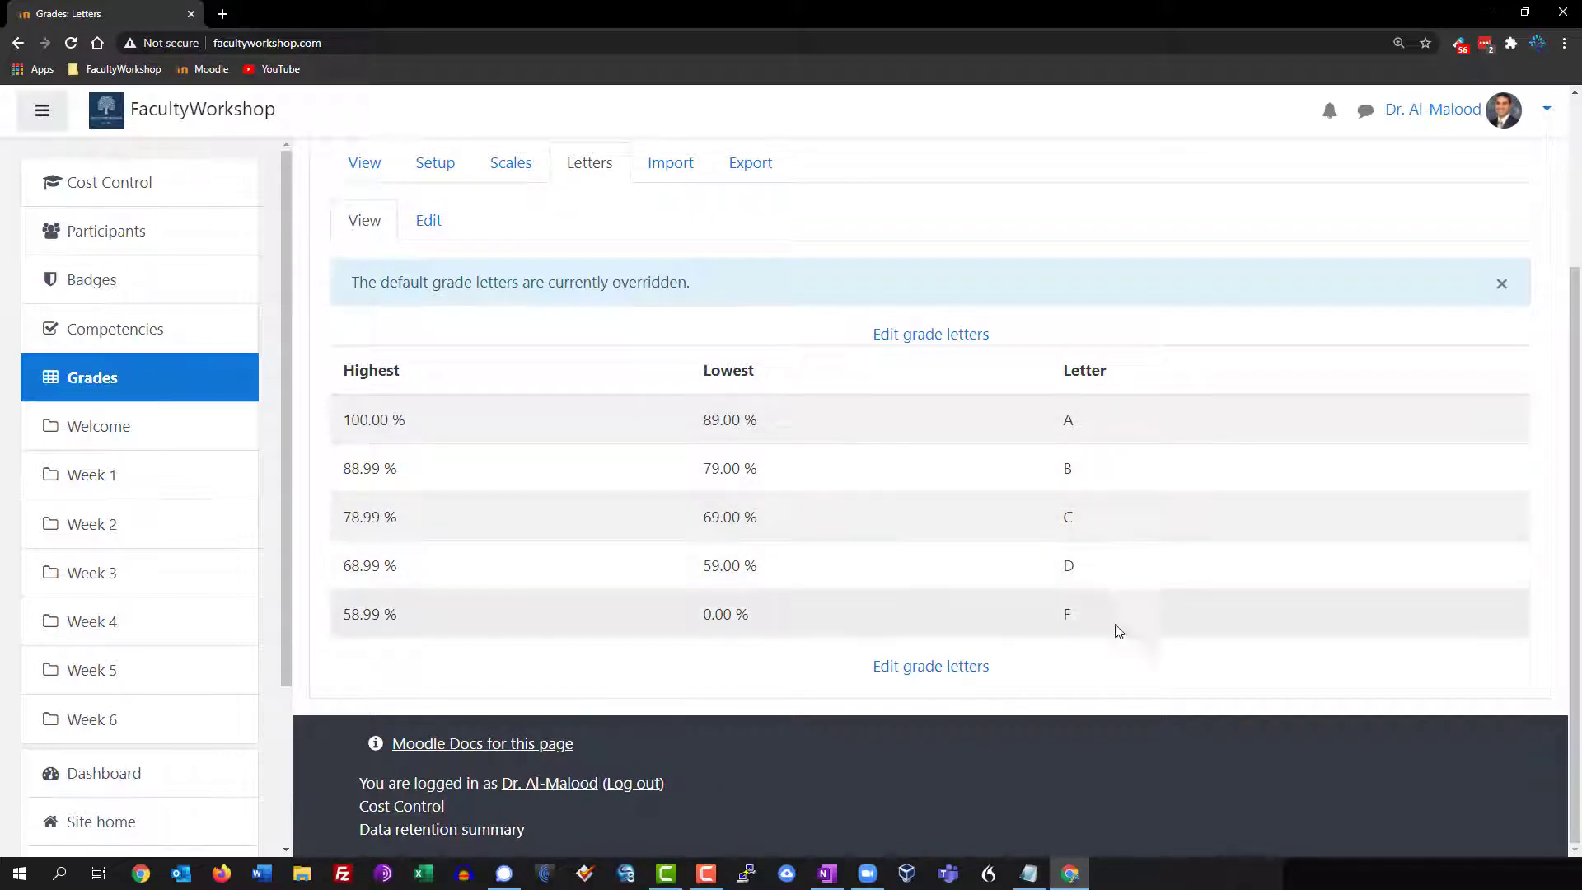
pyautogui.scroll(1, 1208, 618)
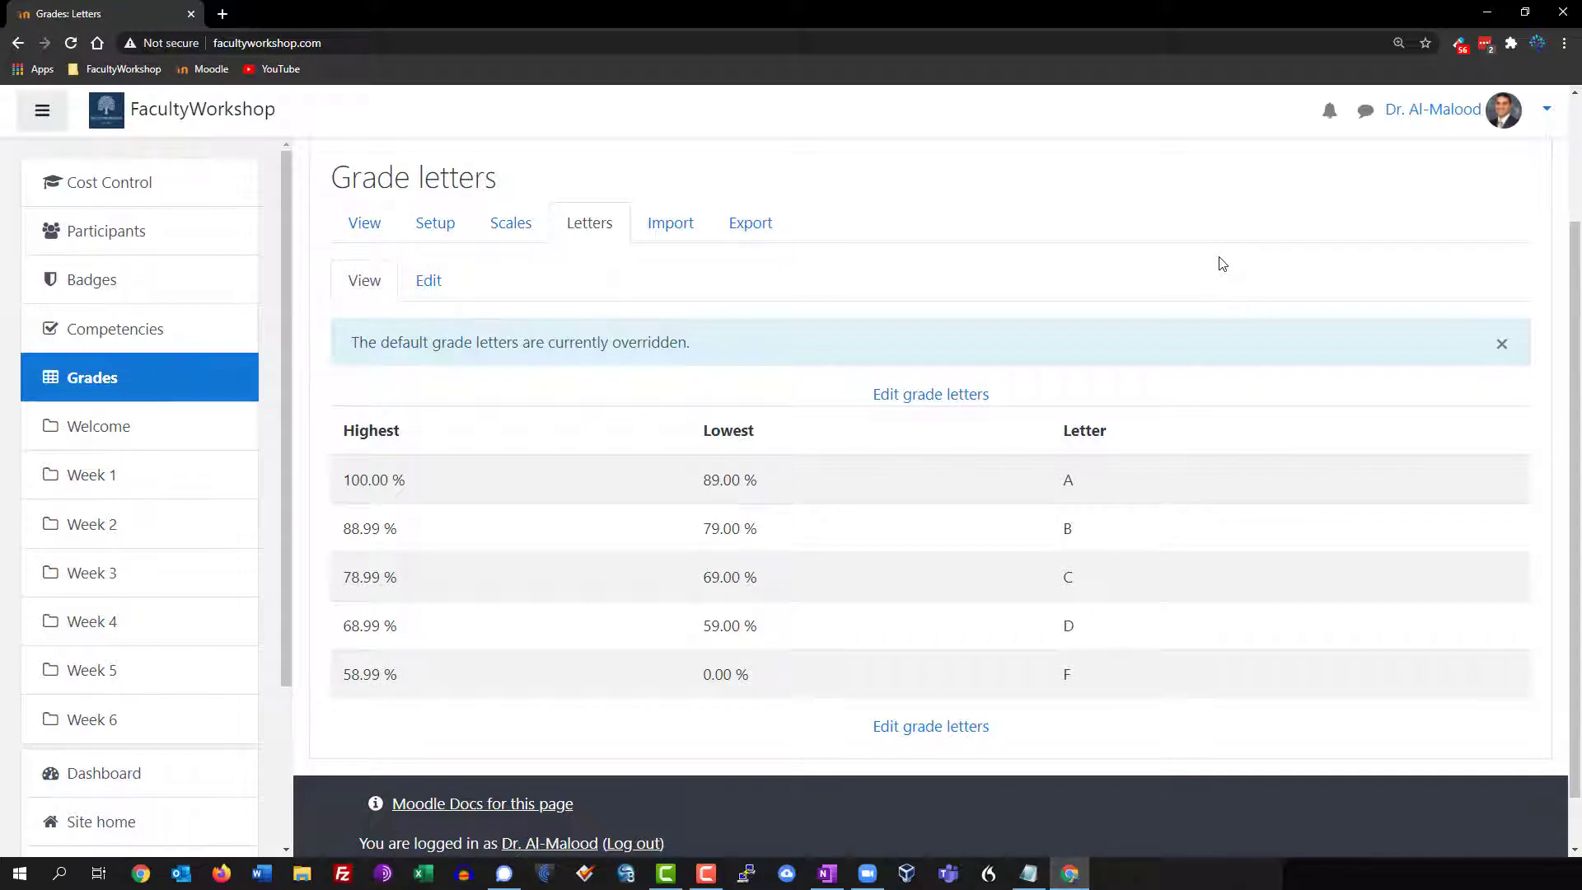
# In Course grade settings, set Grade display type to Real (letter) and save
pyautogui.click(434, 226)
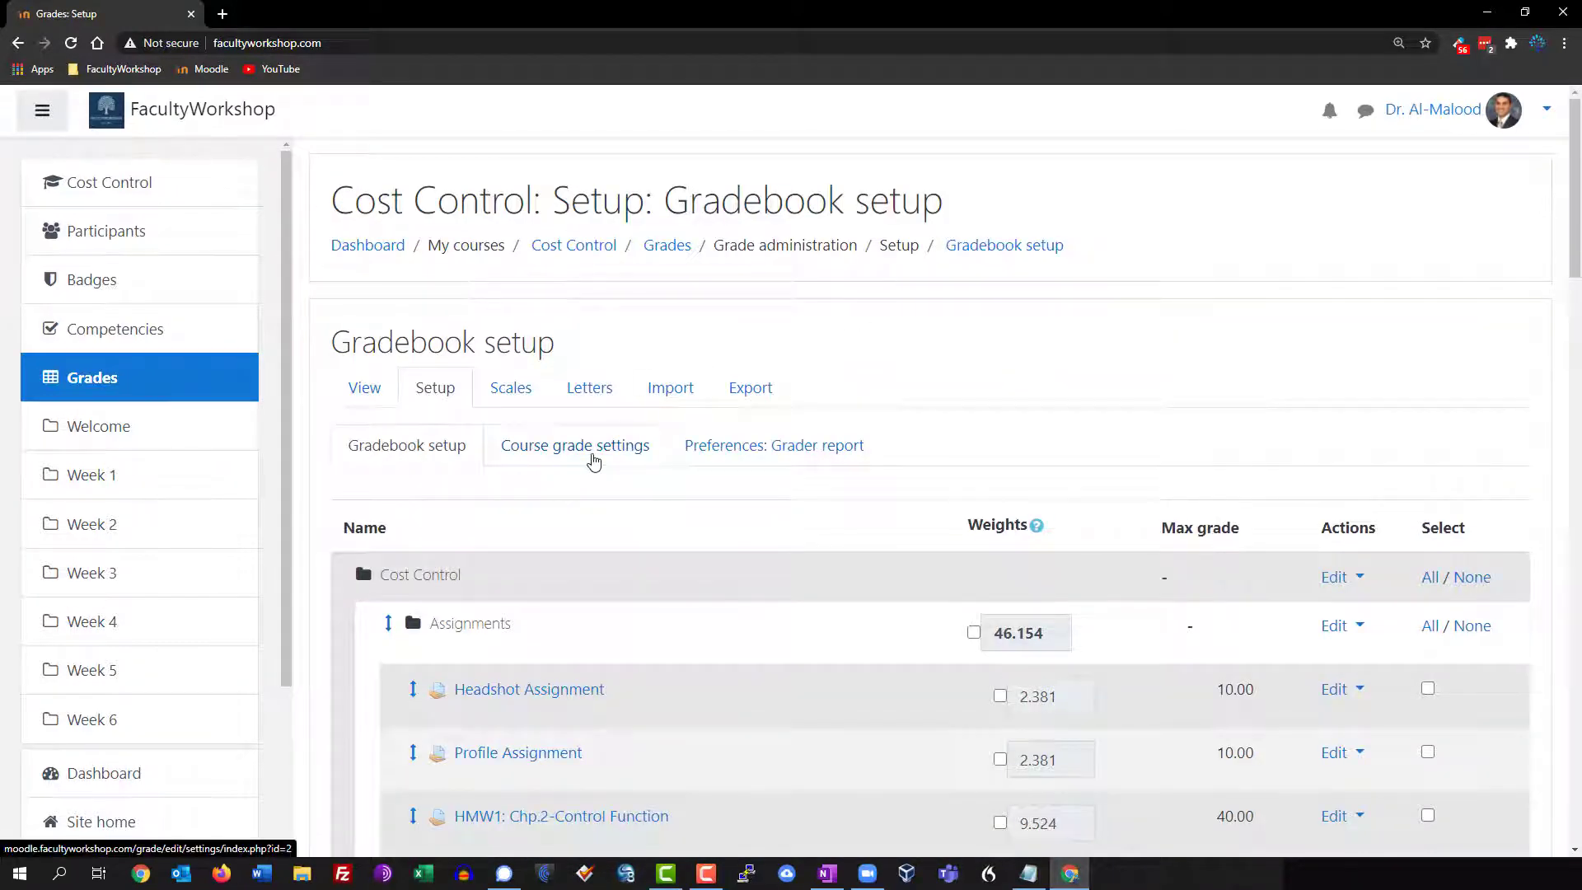
pyautogui.click(618, 450)
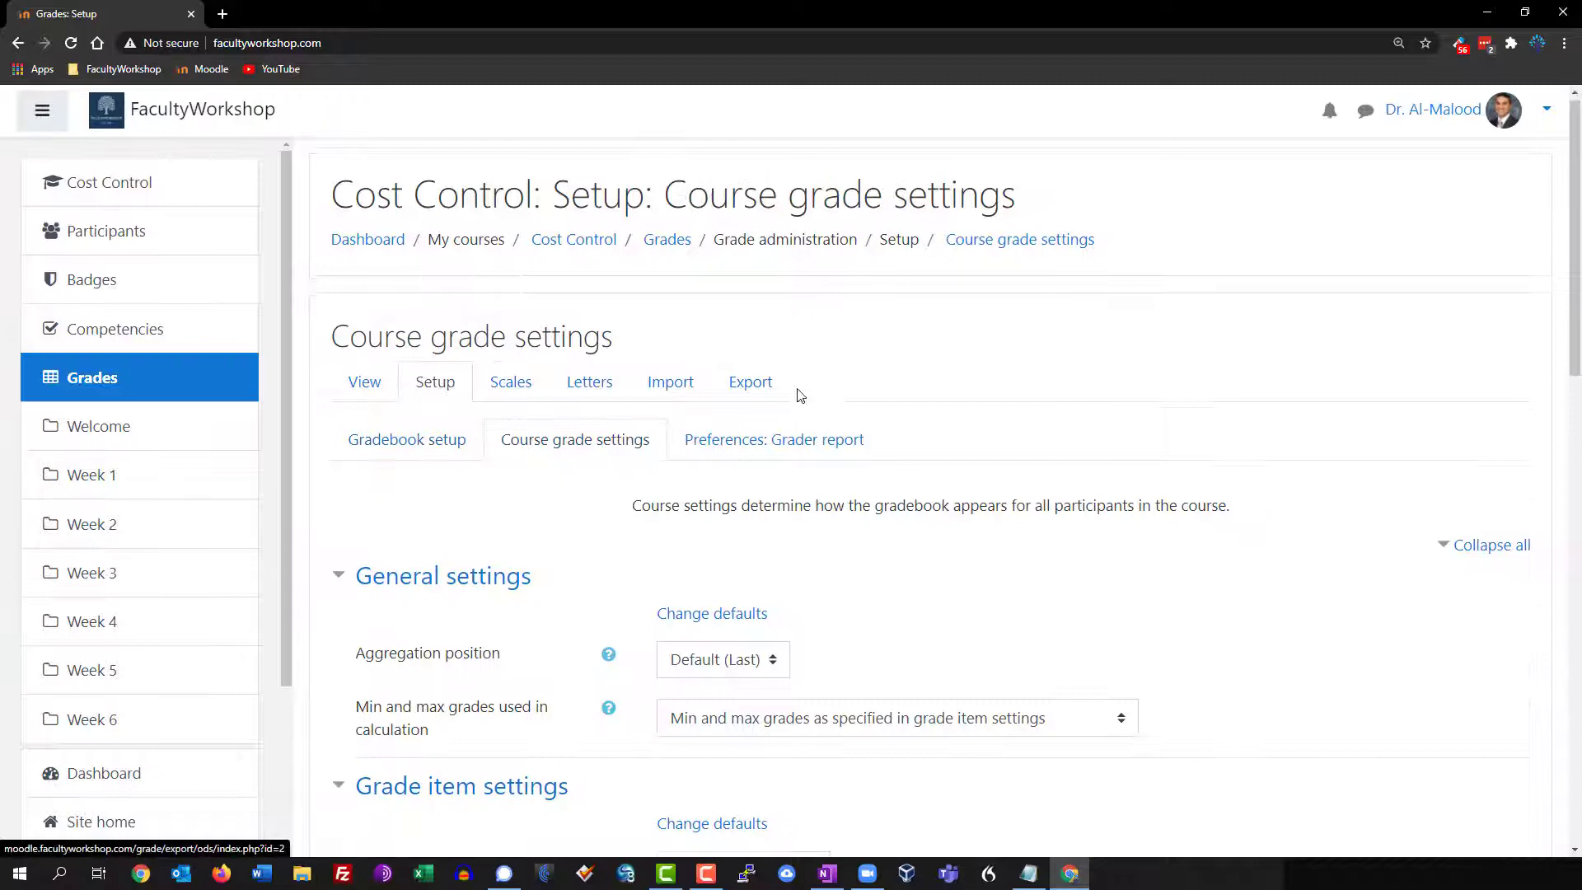
pyautogui.scroll(-5, 766, 339)
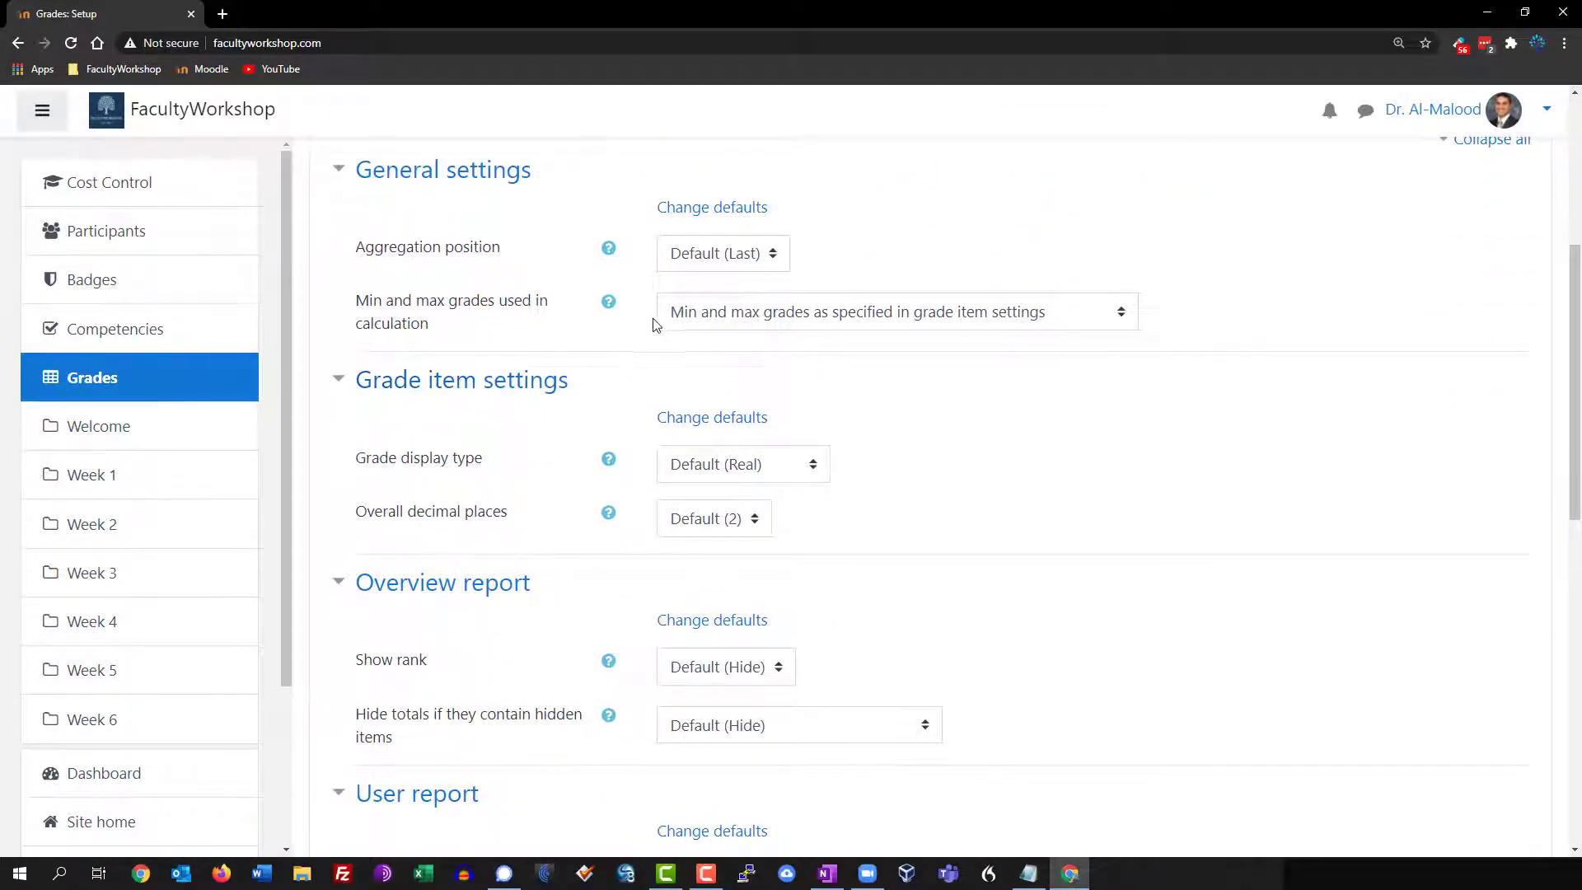
pyautogui.moveTo(592, 389); pyautogui.dragTo(353, 376)
pyautogui.scroll(-1, 915, 410)
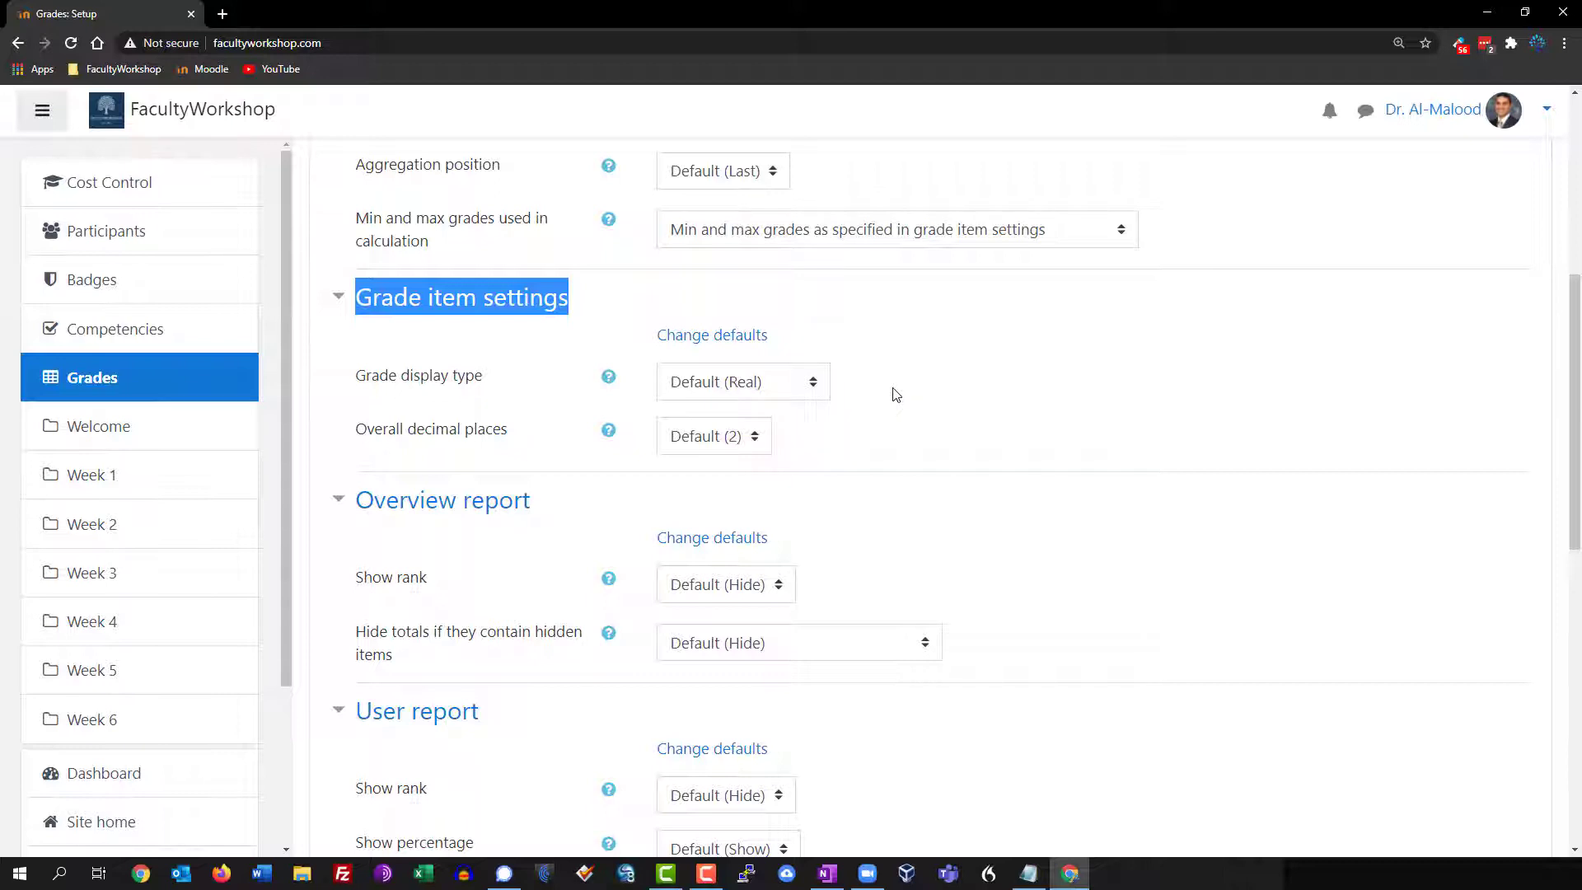
pyautogui.click(817, 388)
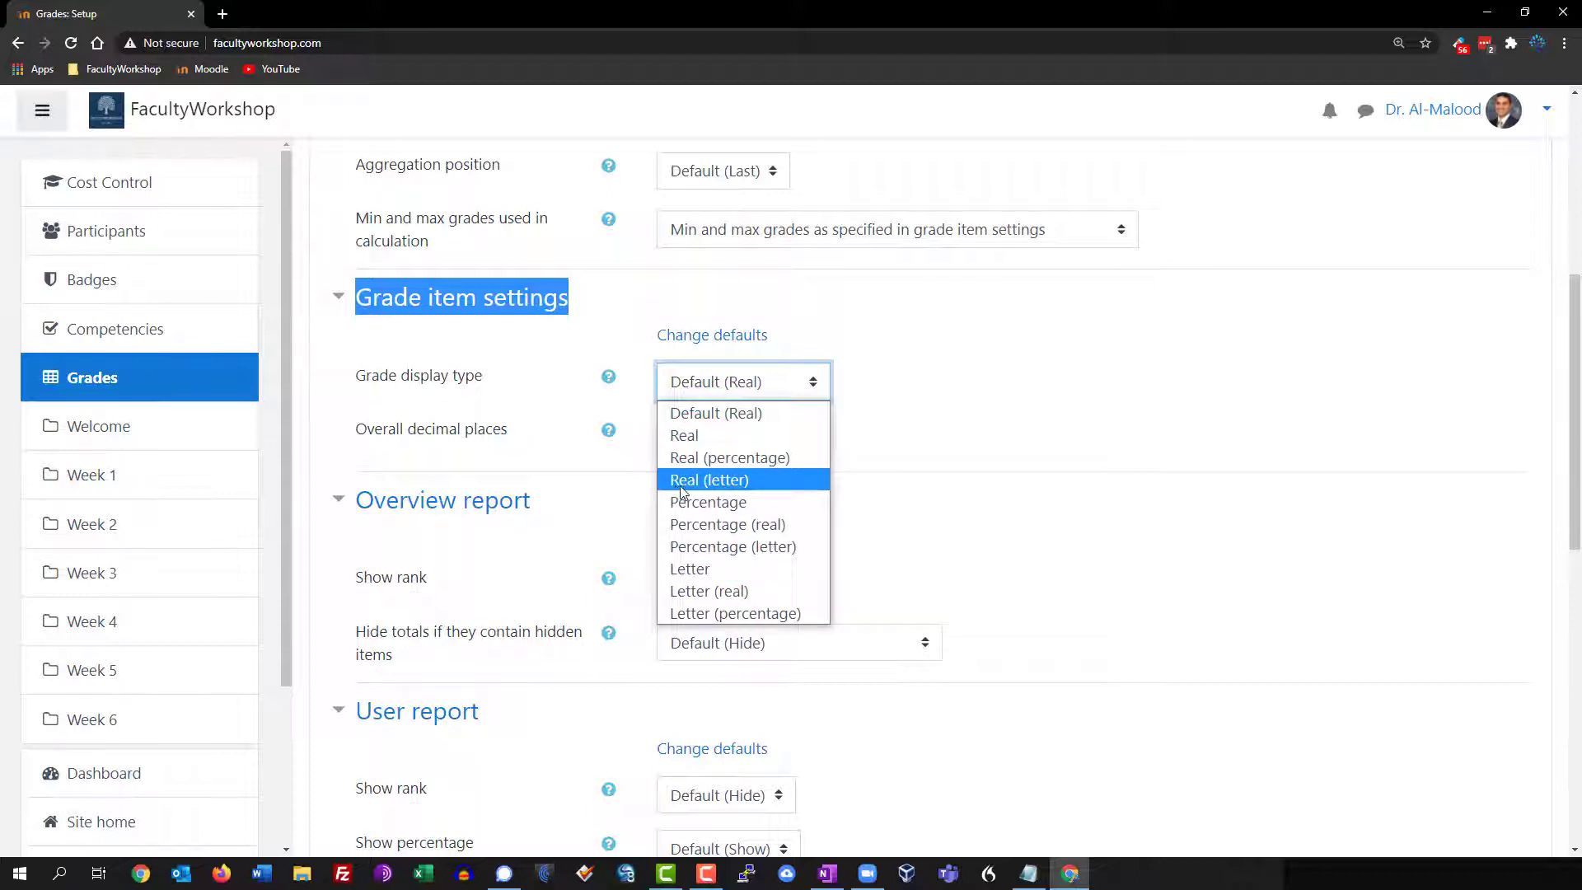
pyautogui.click(727, 486)
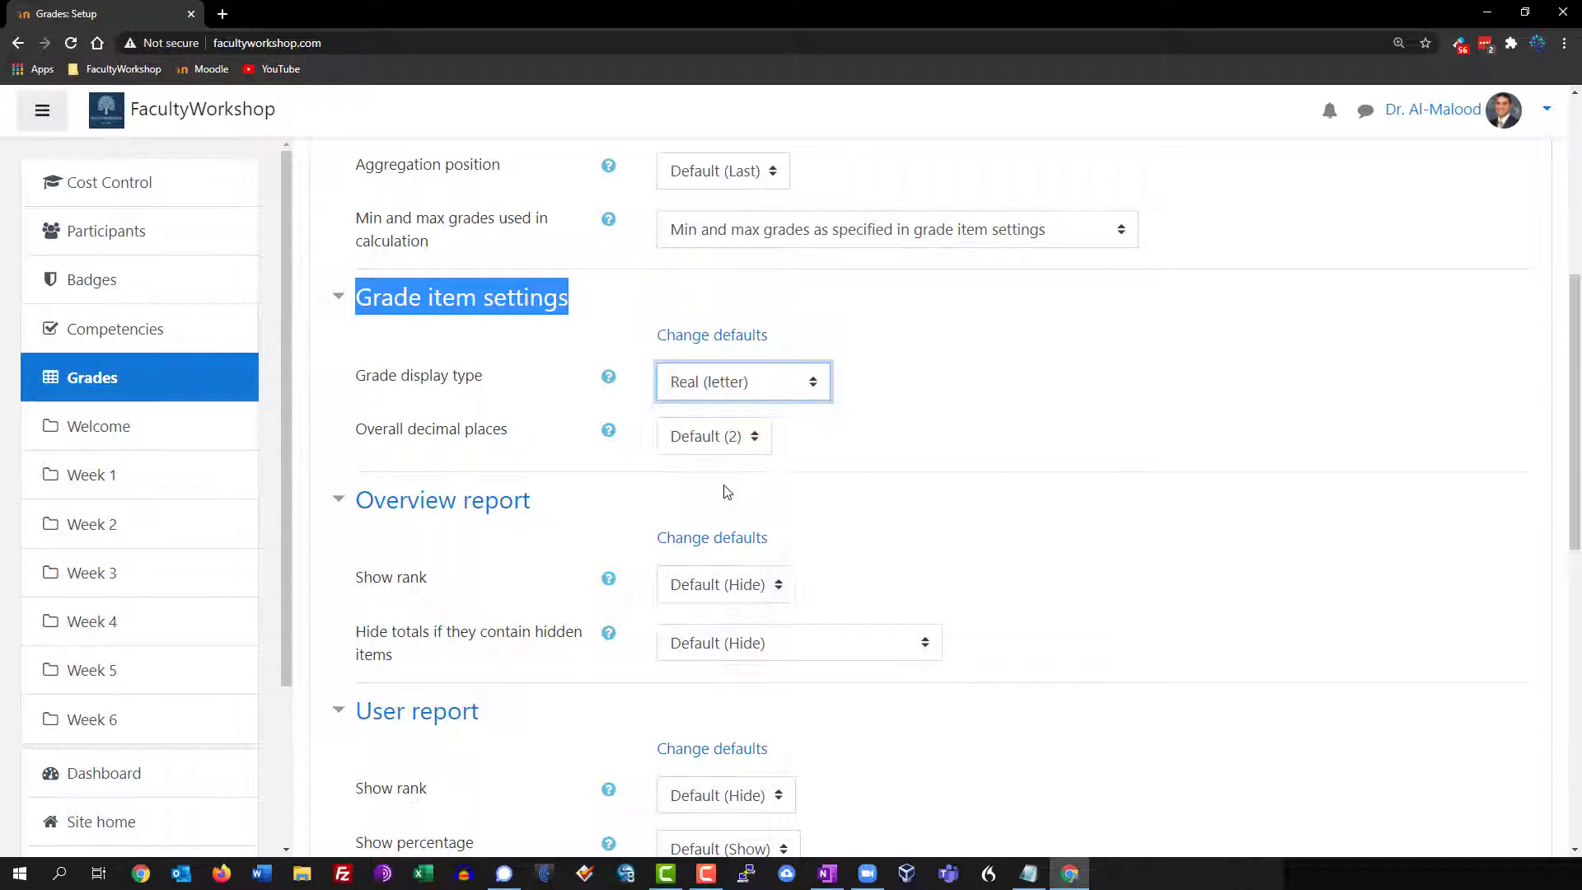
pyautogui.scroll(-2, 995, 450)
pyautogui.scroll(-8, 997, 452)
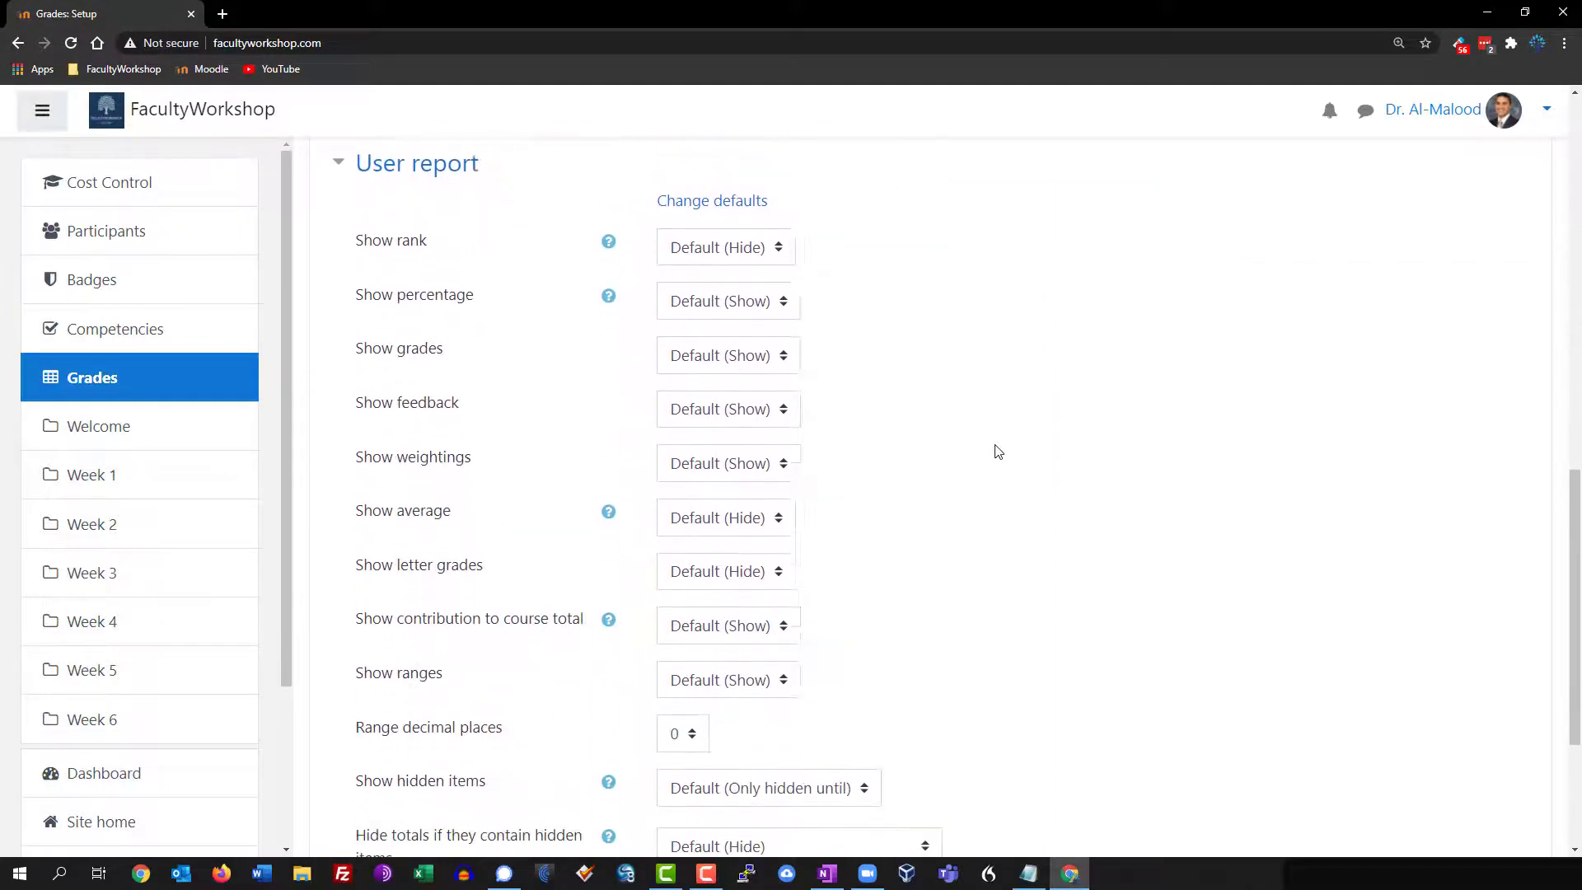
pyautogui.click(719, 630)
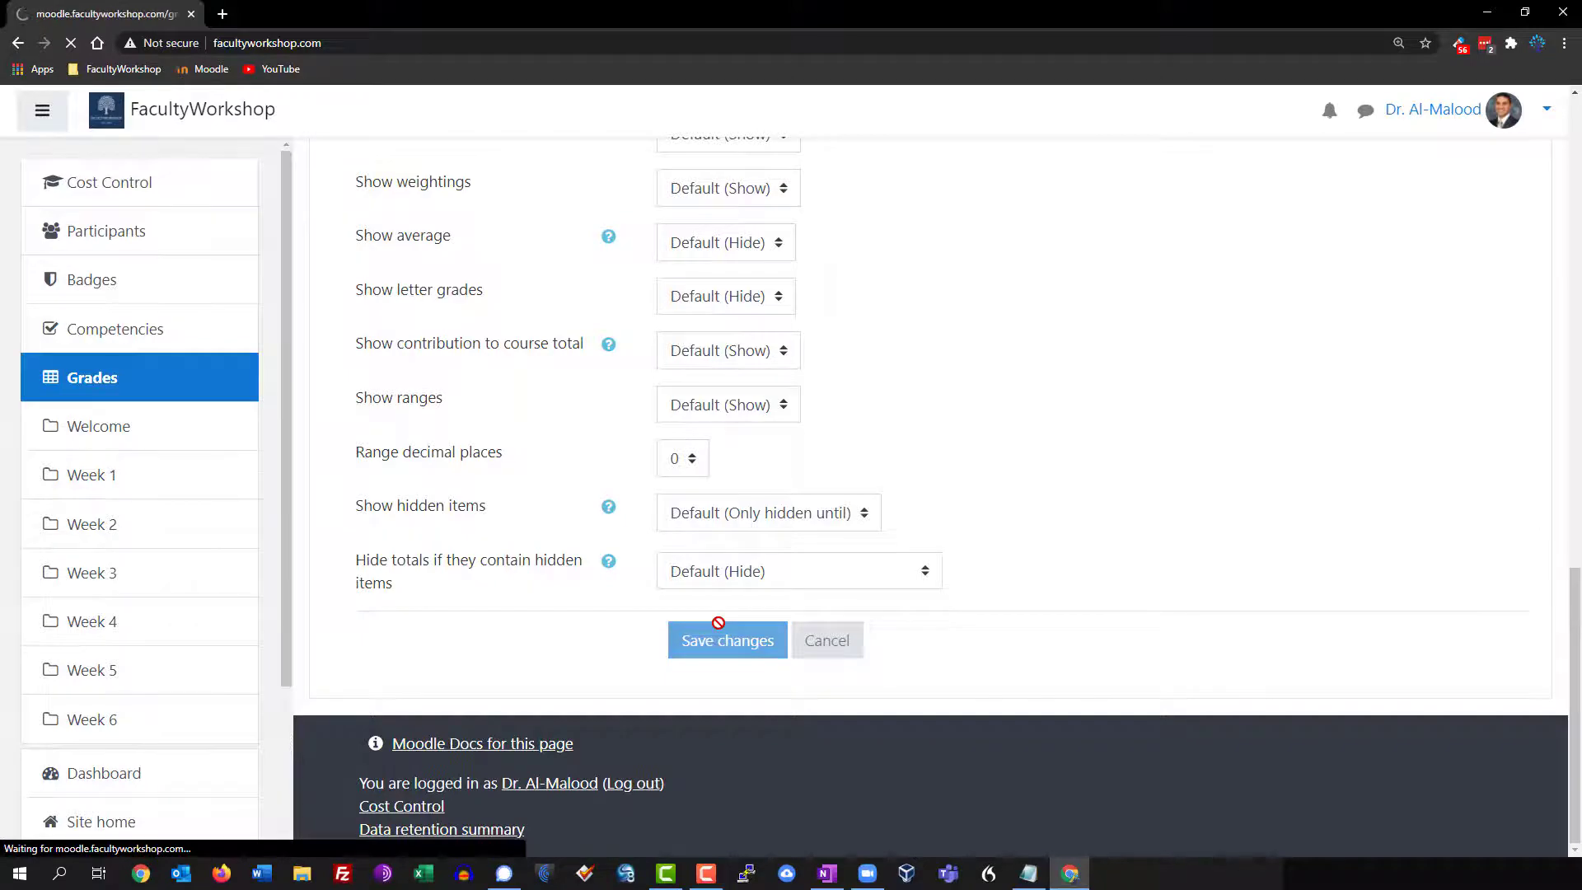
pyautogui.scroll(-3, 713, 512)
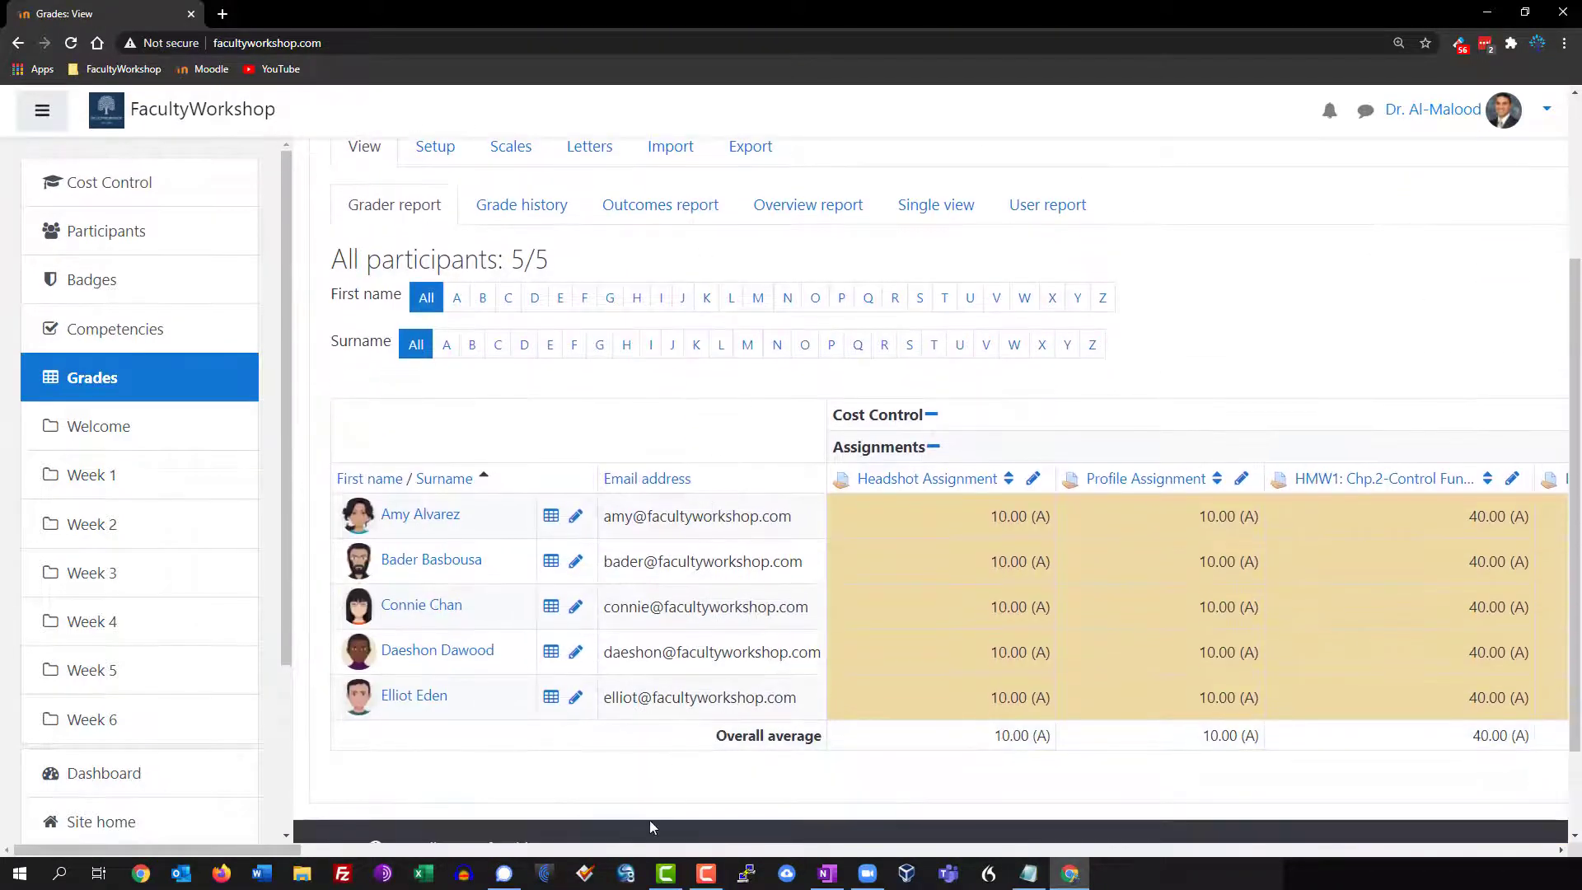
pyautogui.moveTo(295, 852); pyautogui.dragTo(337, 851)
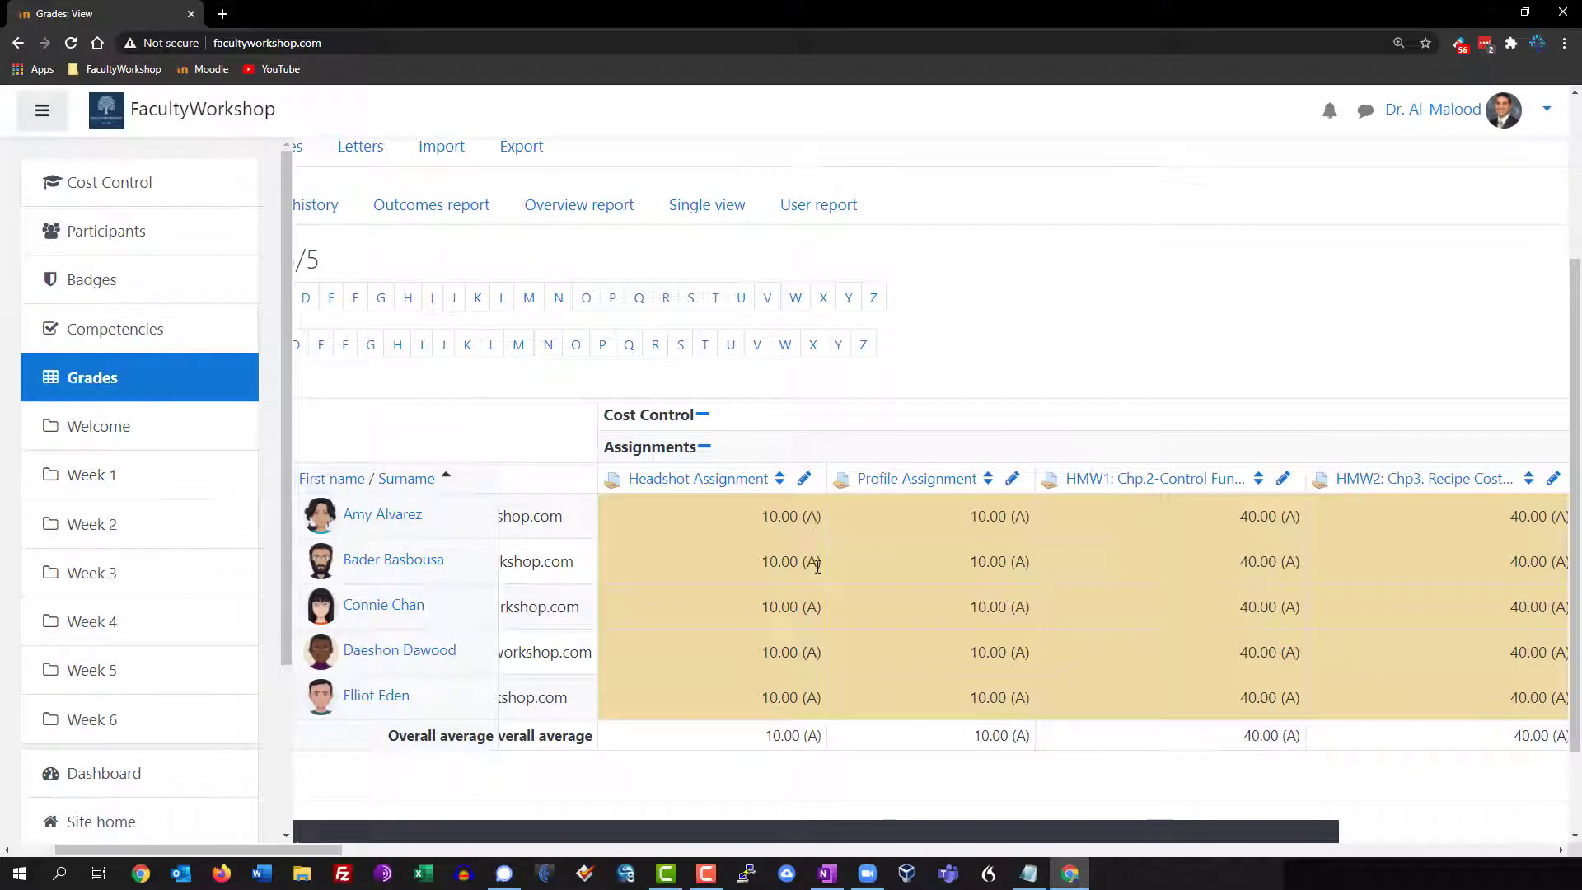
pyautogui.moveTo(249, 857); pyautogui.dragTo(351, 888)
pyautogui.hscroll(-6, 851, 639)
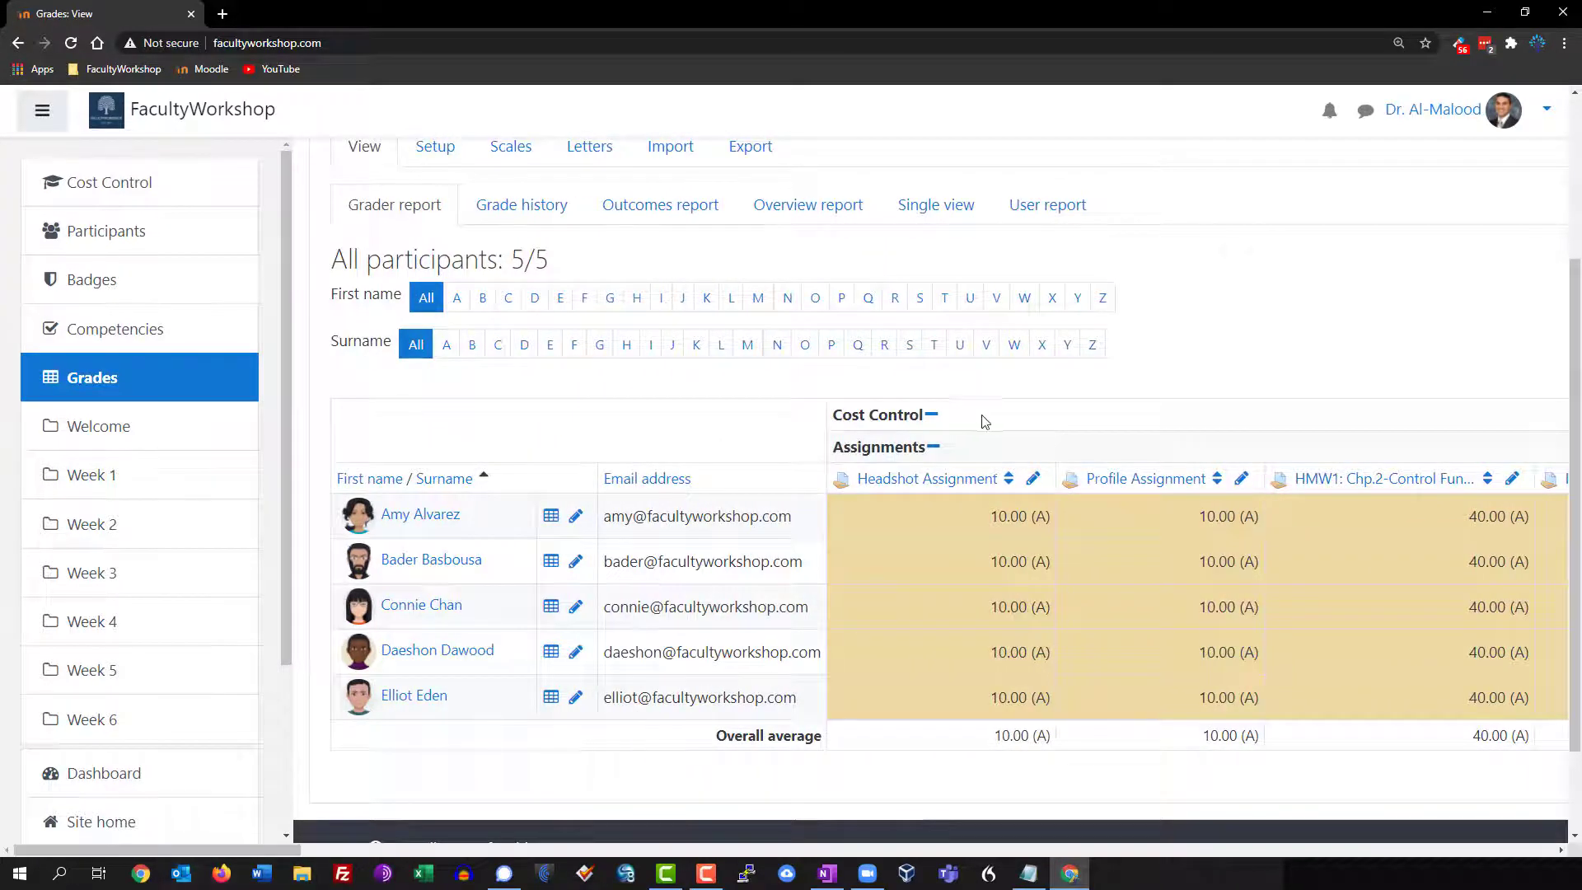
pyautogui.scroll(1, 703, 330)
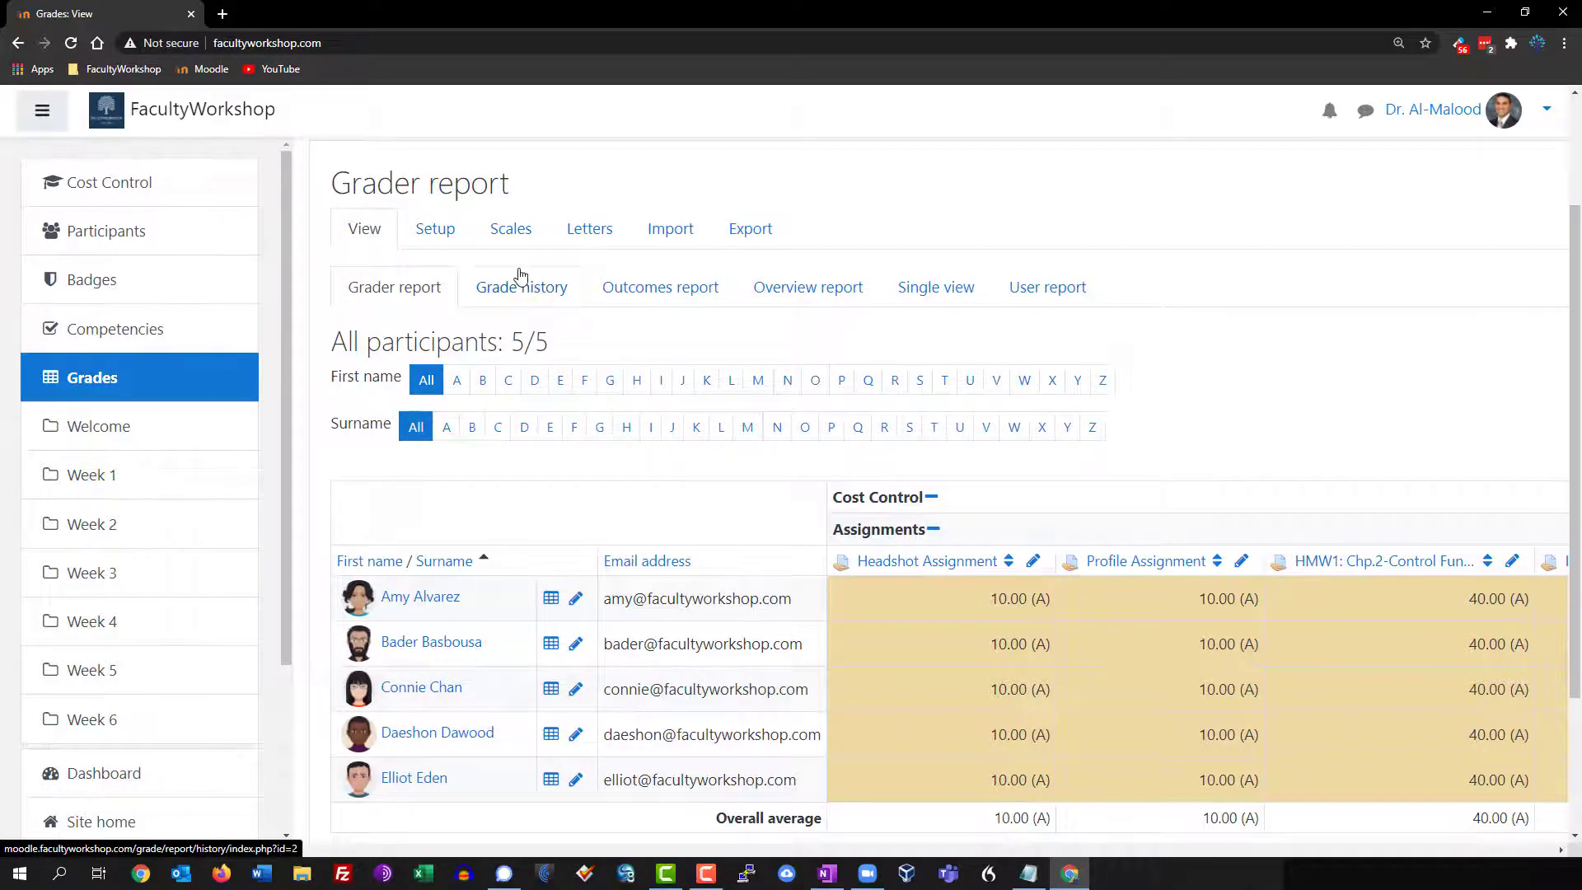
# Switch the course Grade display type from Real (letter) to Letter and save the settings
pyautogui.click(435, 232)
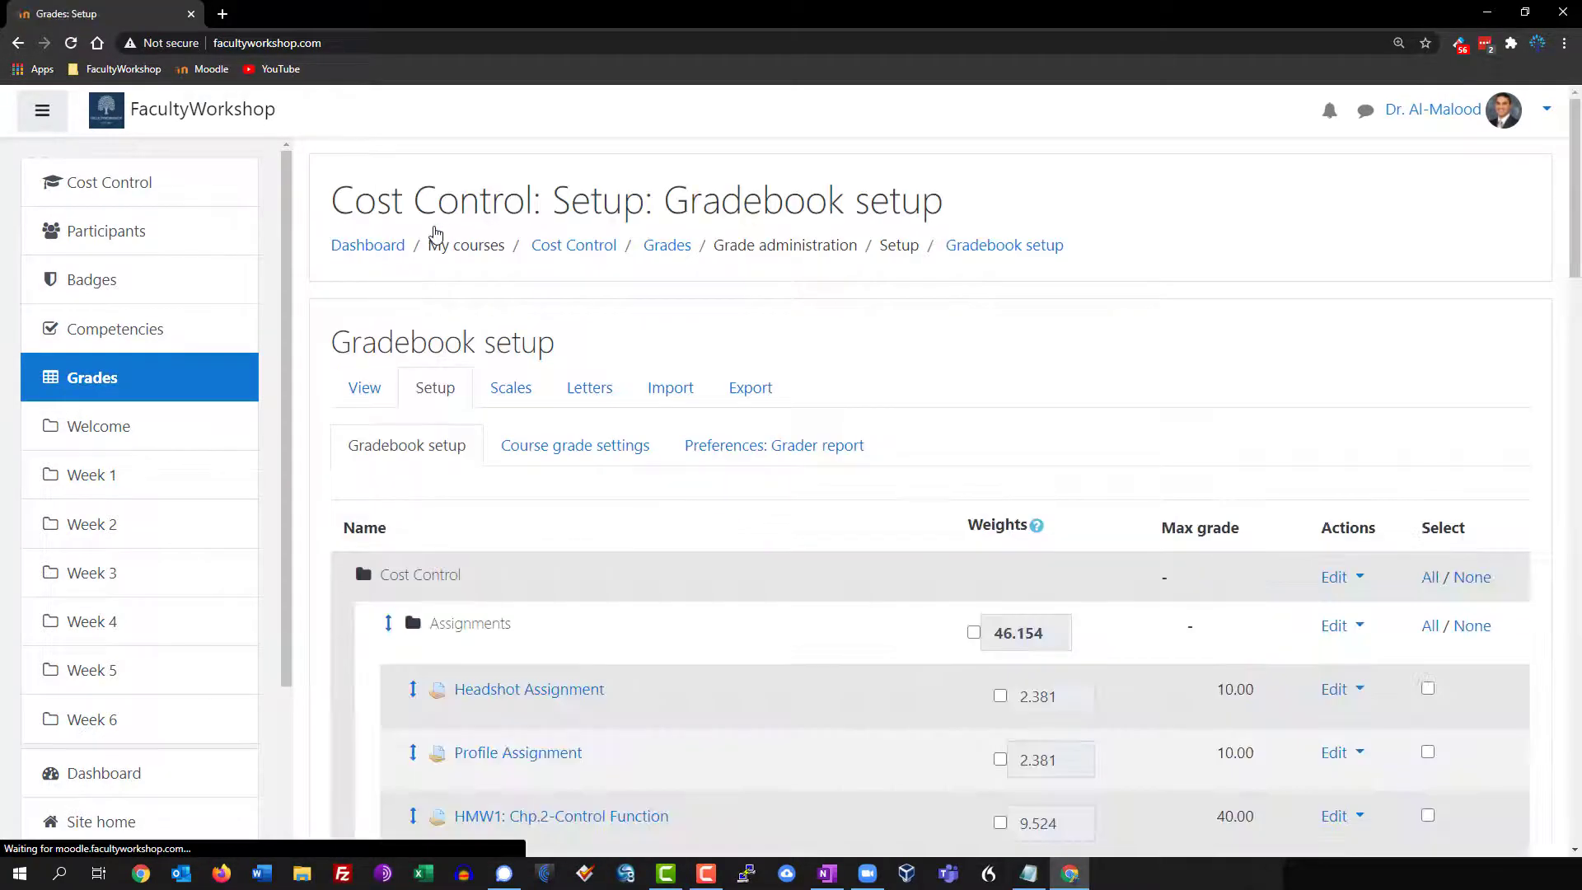
pyautogui.scroll(-2, 904, 329)
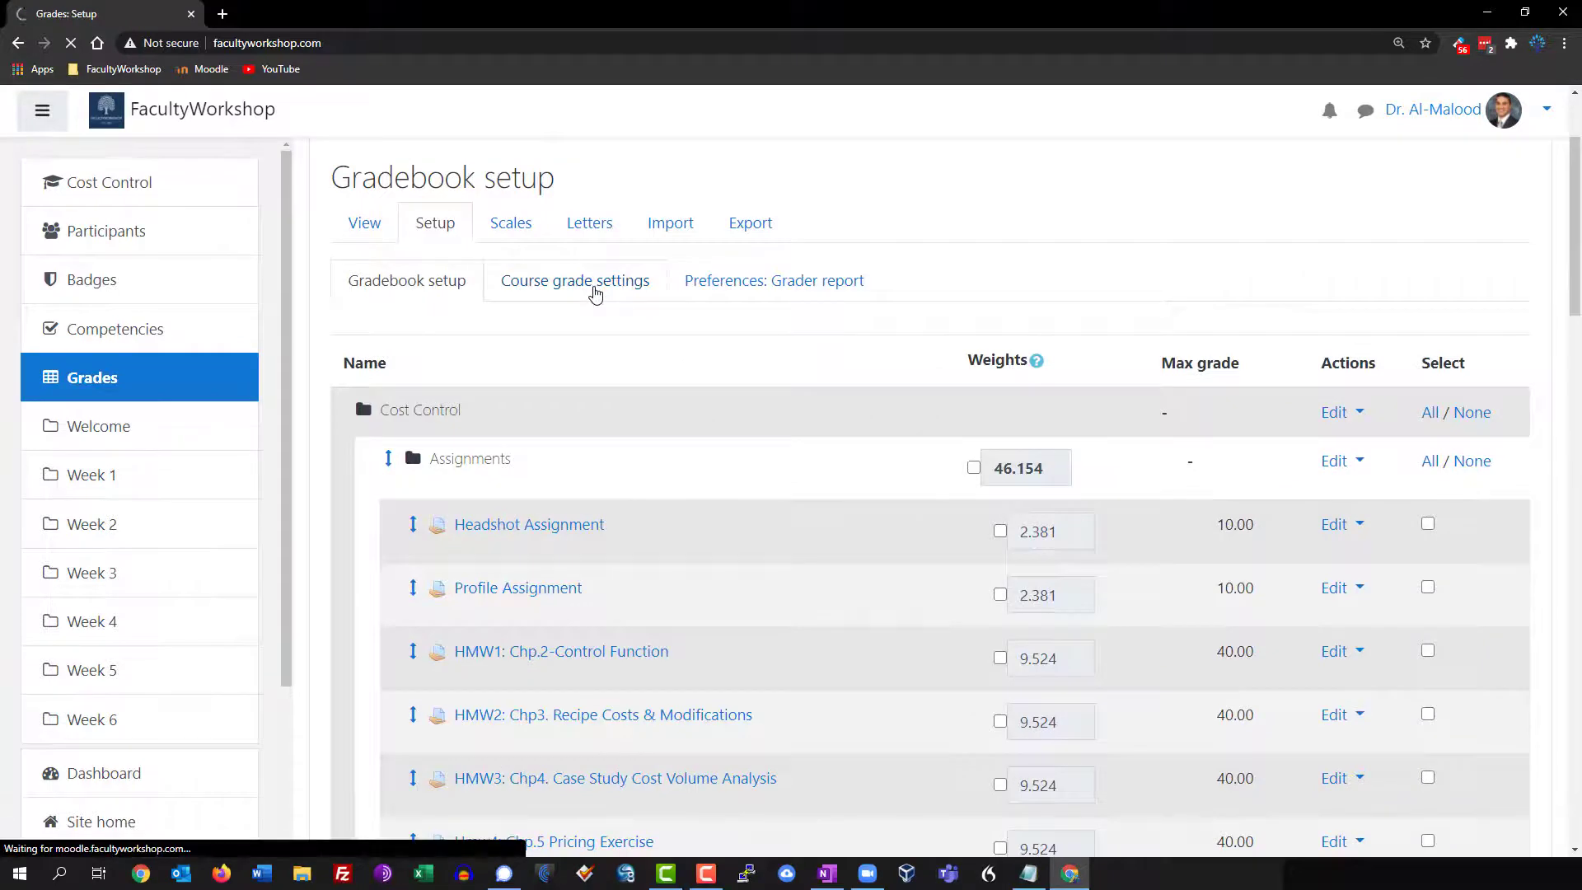
pyautogui.scroll(-5, 893, 353)
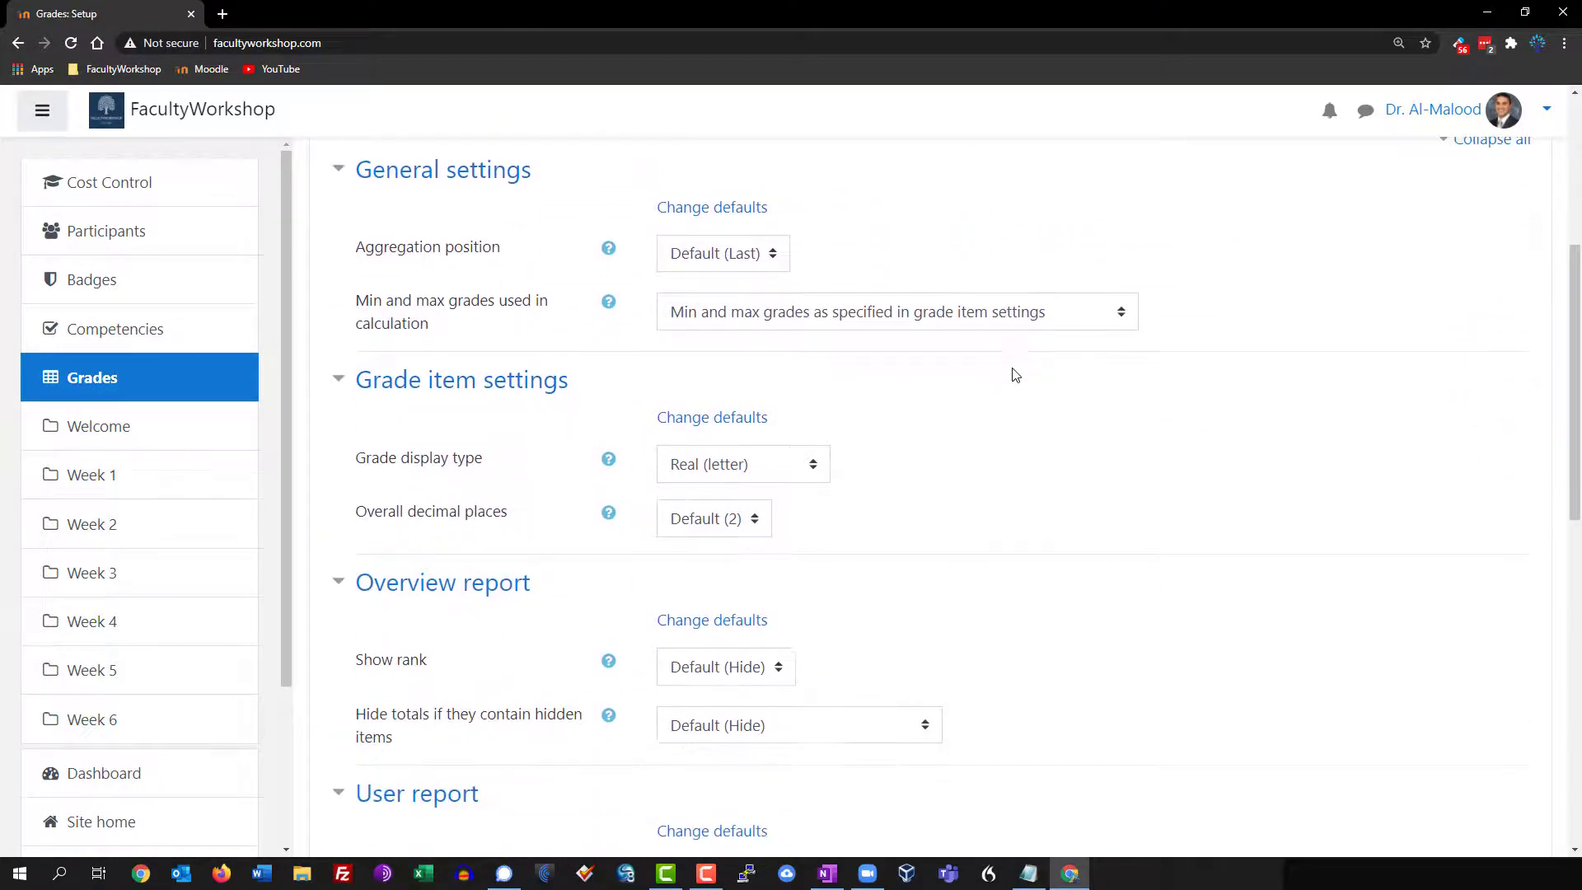
pyautogui.scroll(-2, 1015, 375)
pyautogui.click(739, 318)
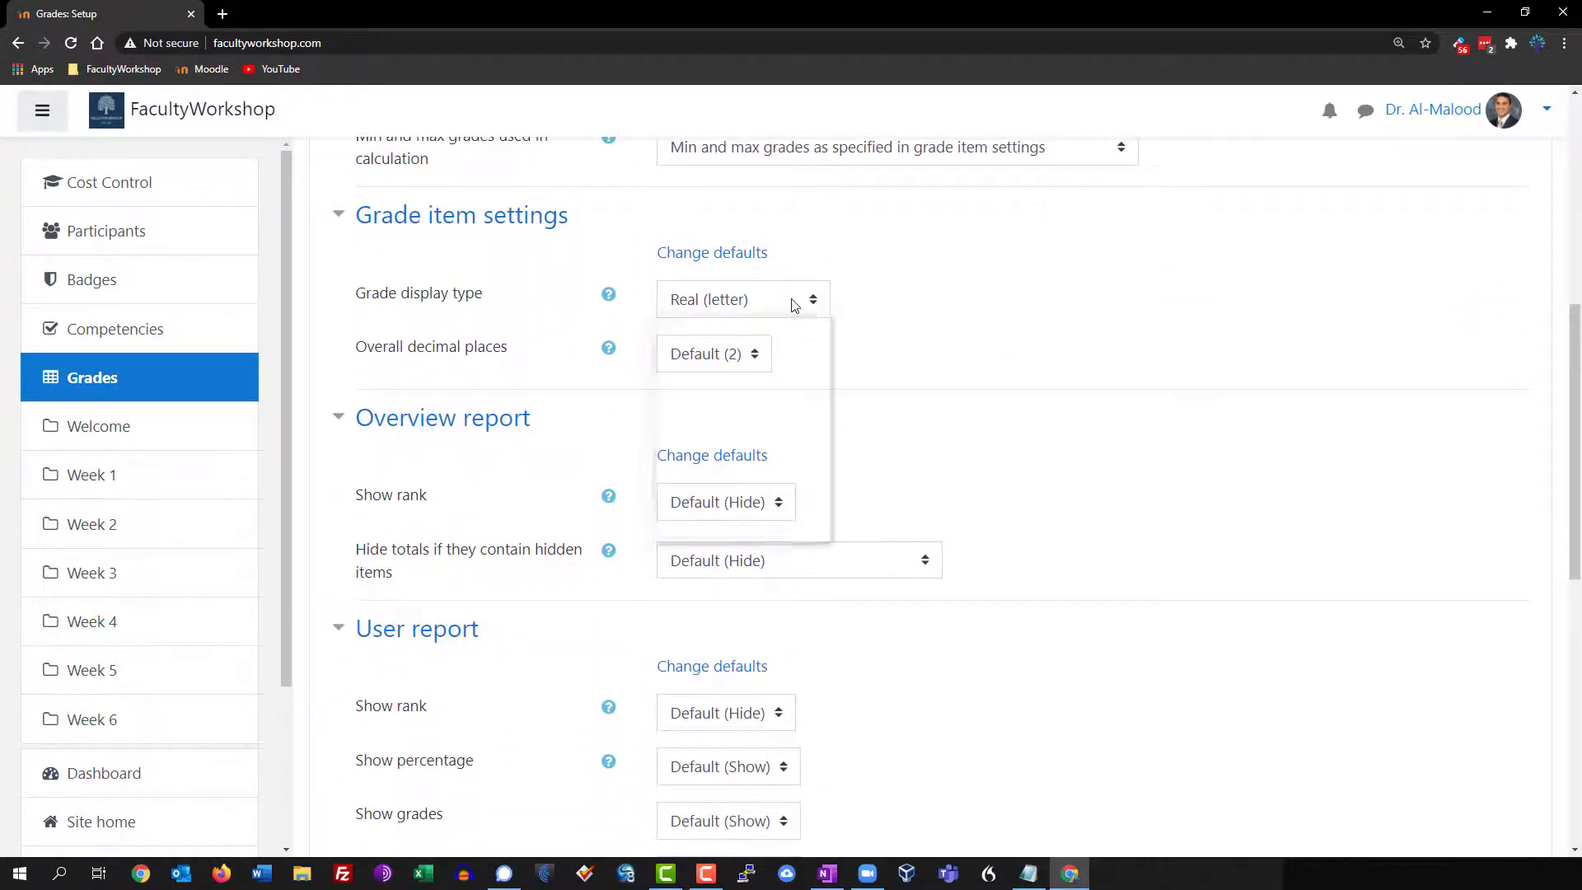
pyautogui.click(725, 488)
pyautogui.scroll(-7, 1040, 494)
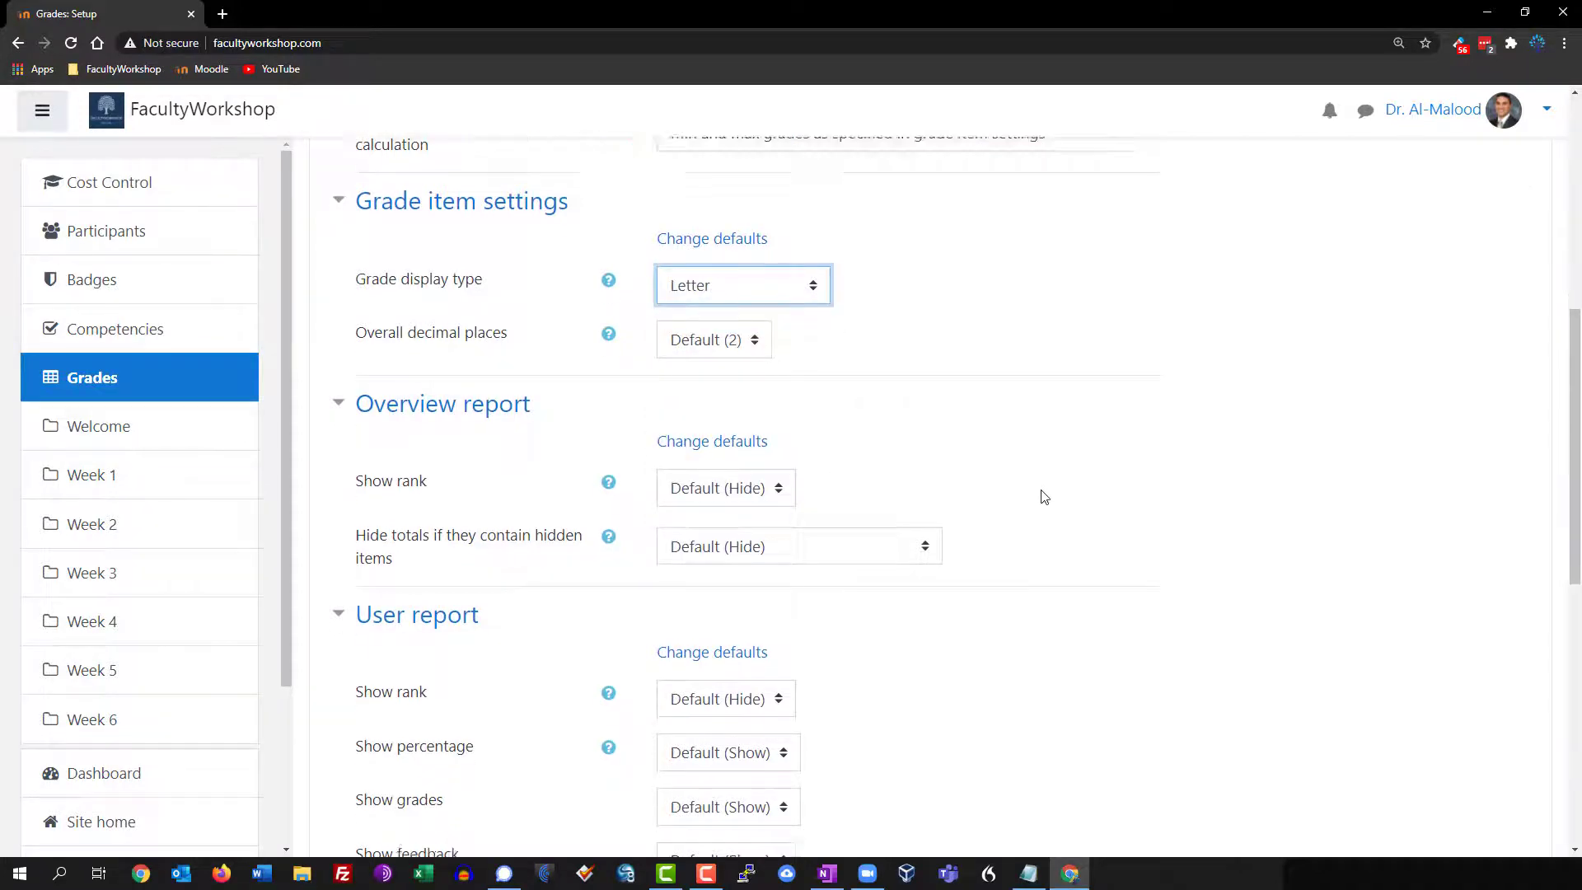
pyautogui.click(727, 654)
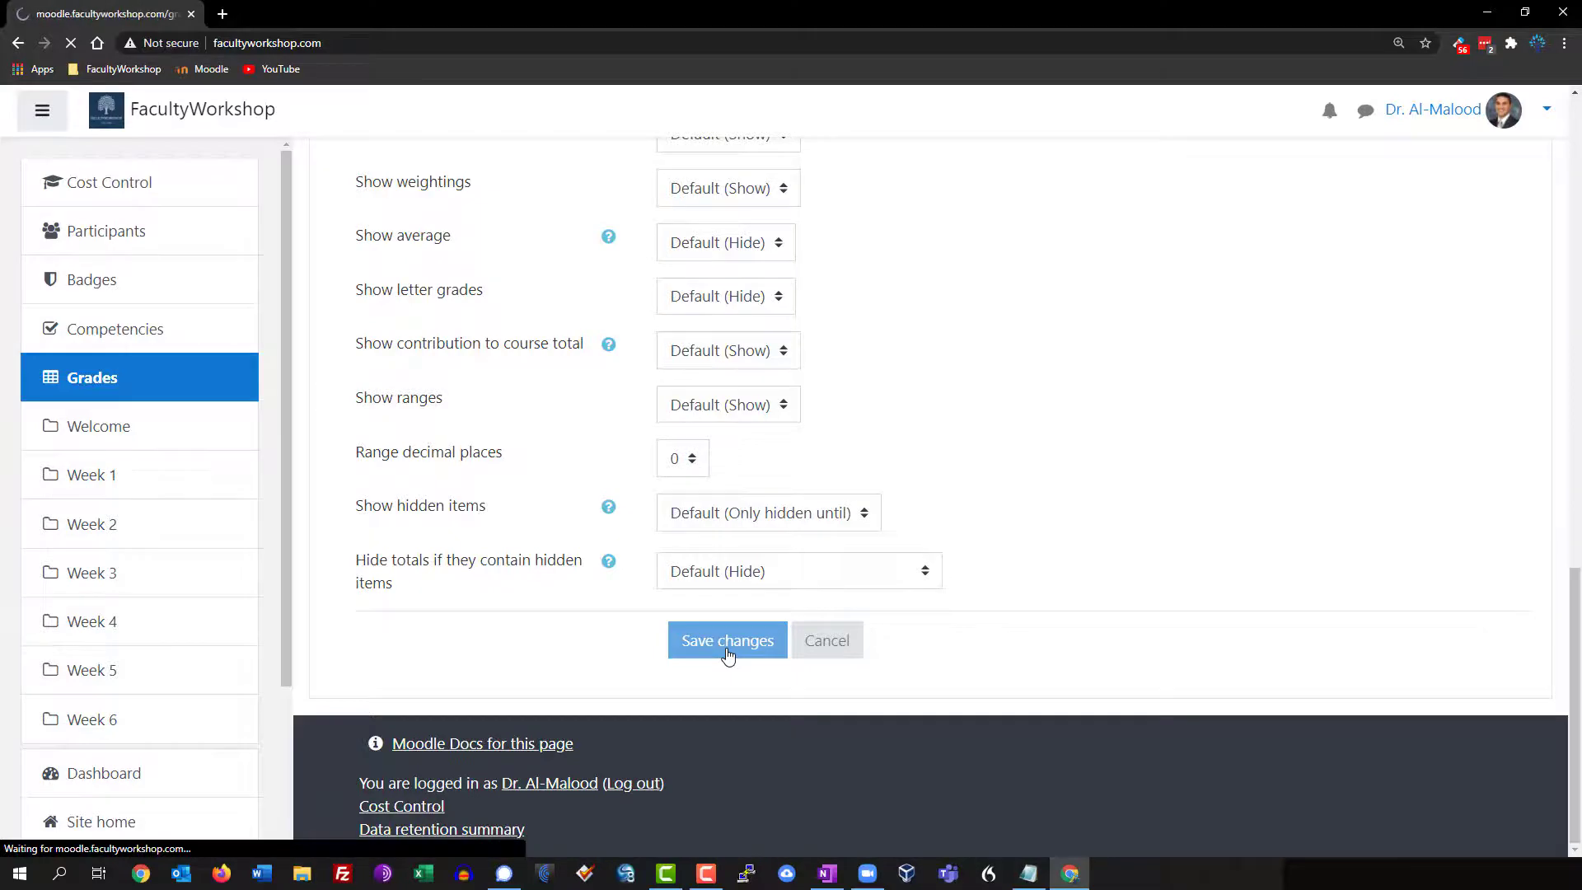
# Scroll across the grader report to confirm every assignment and the overall average show A
pyautogui.scroll(-3, 724, 651)
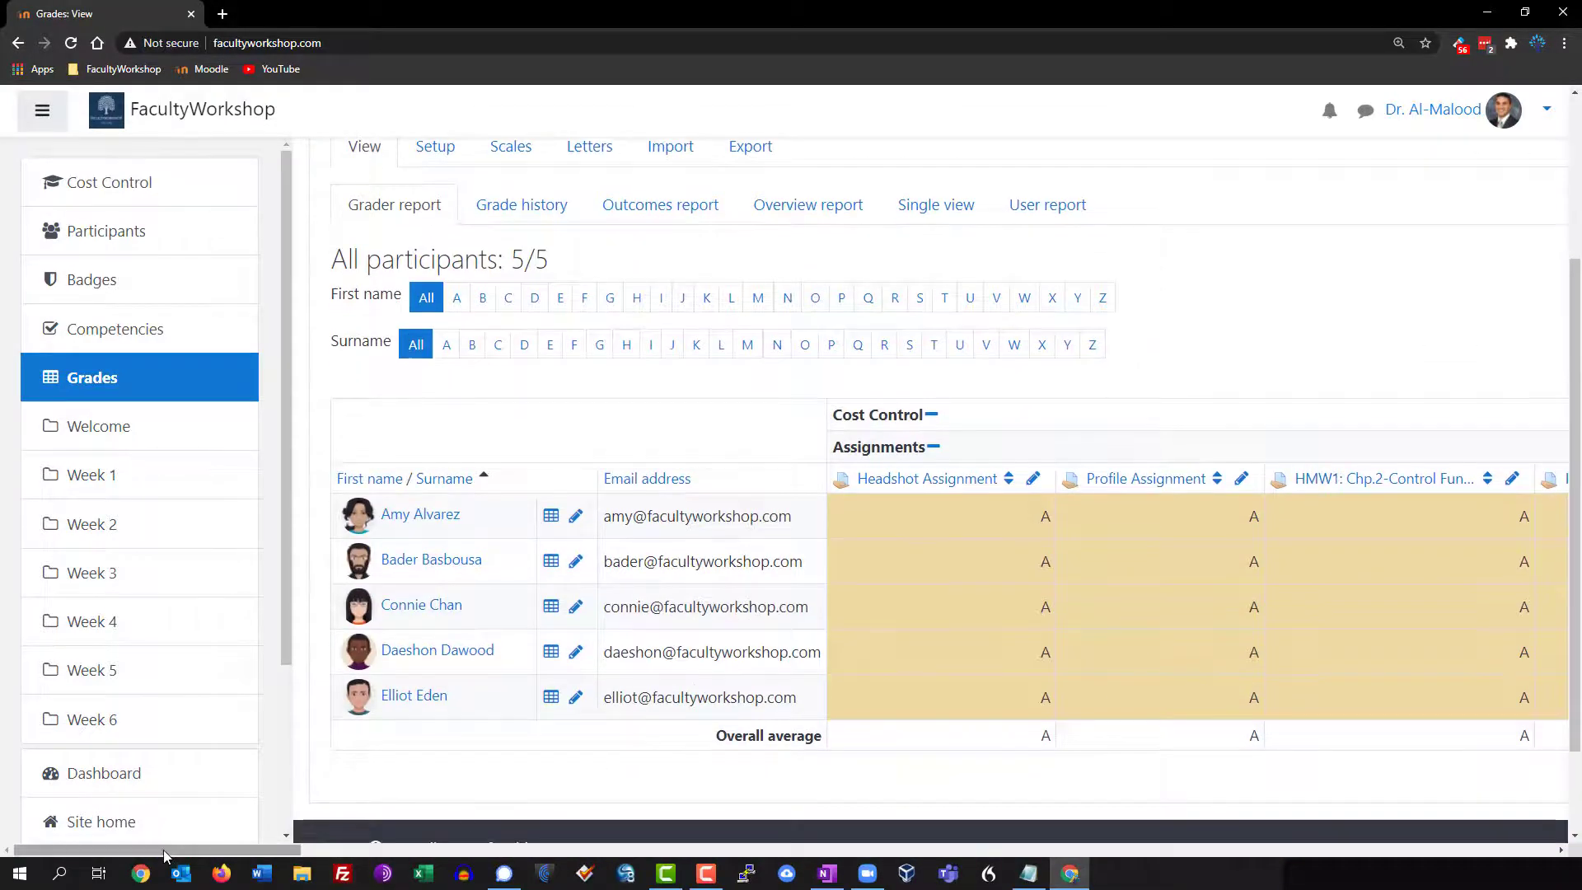
pyautogui.moveTo(164, 856); pyautogui.dragTo(323, 856)
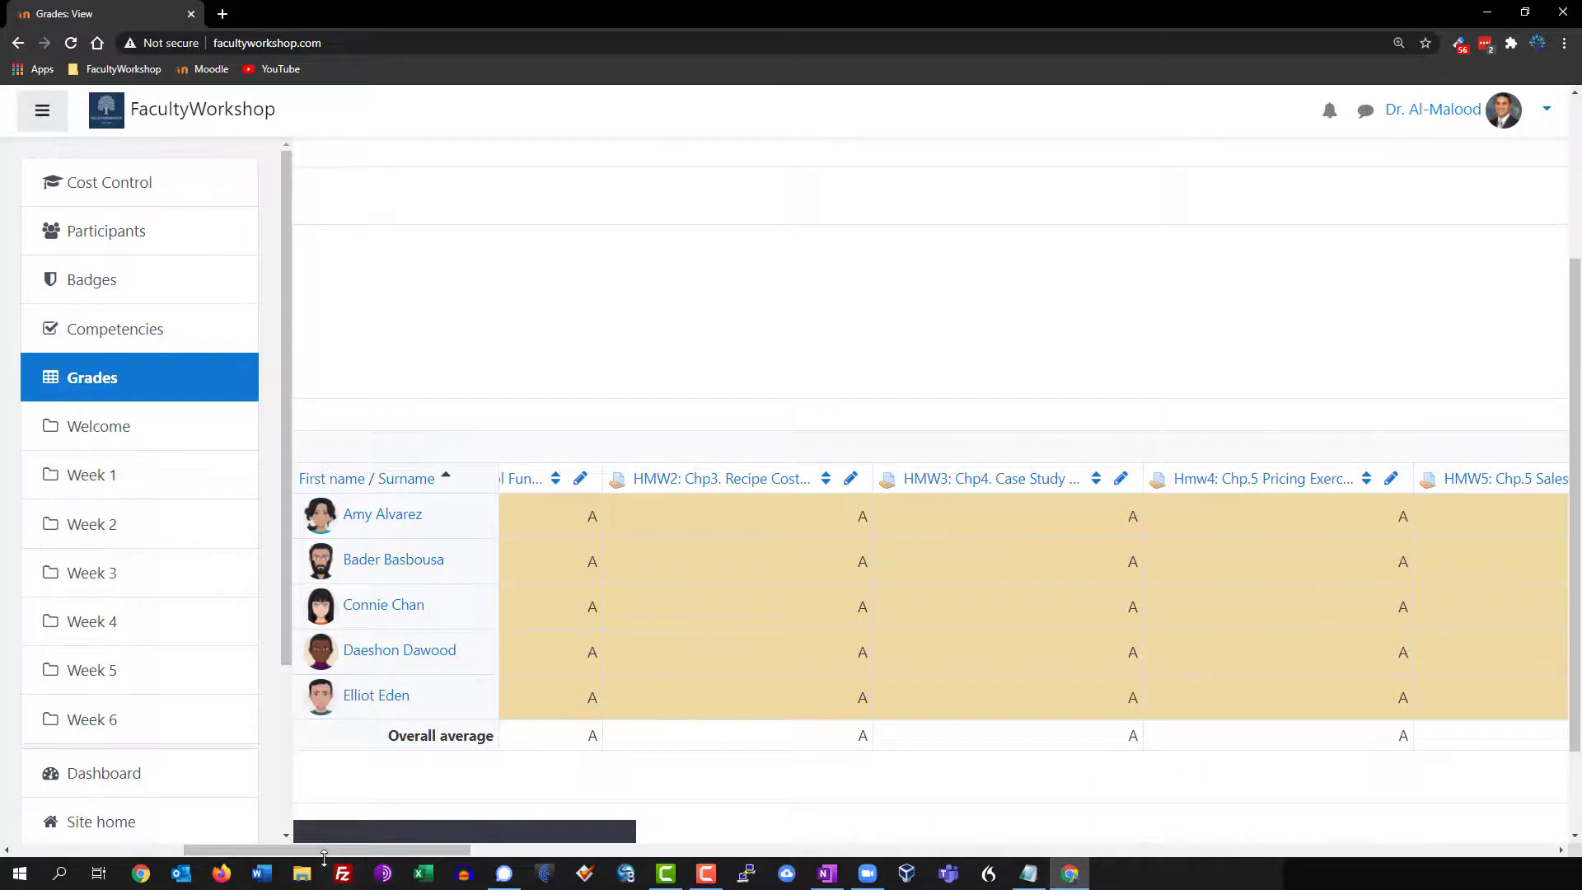